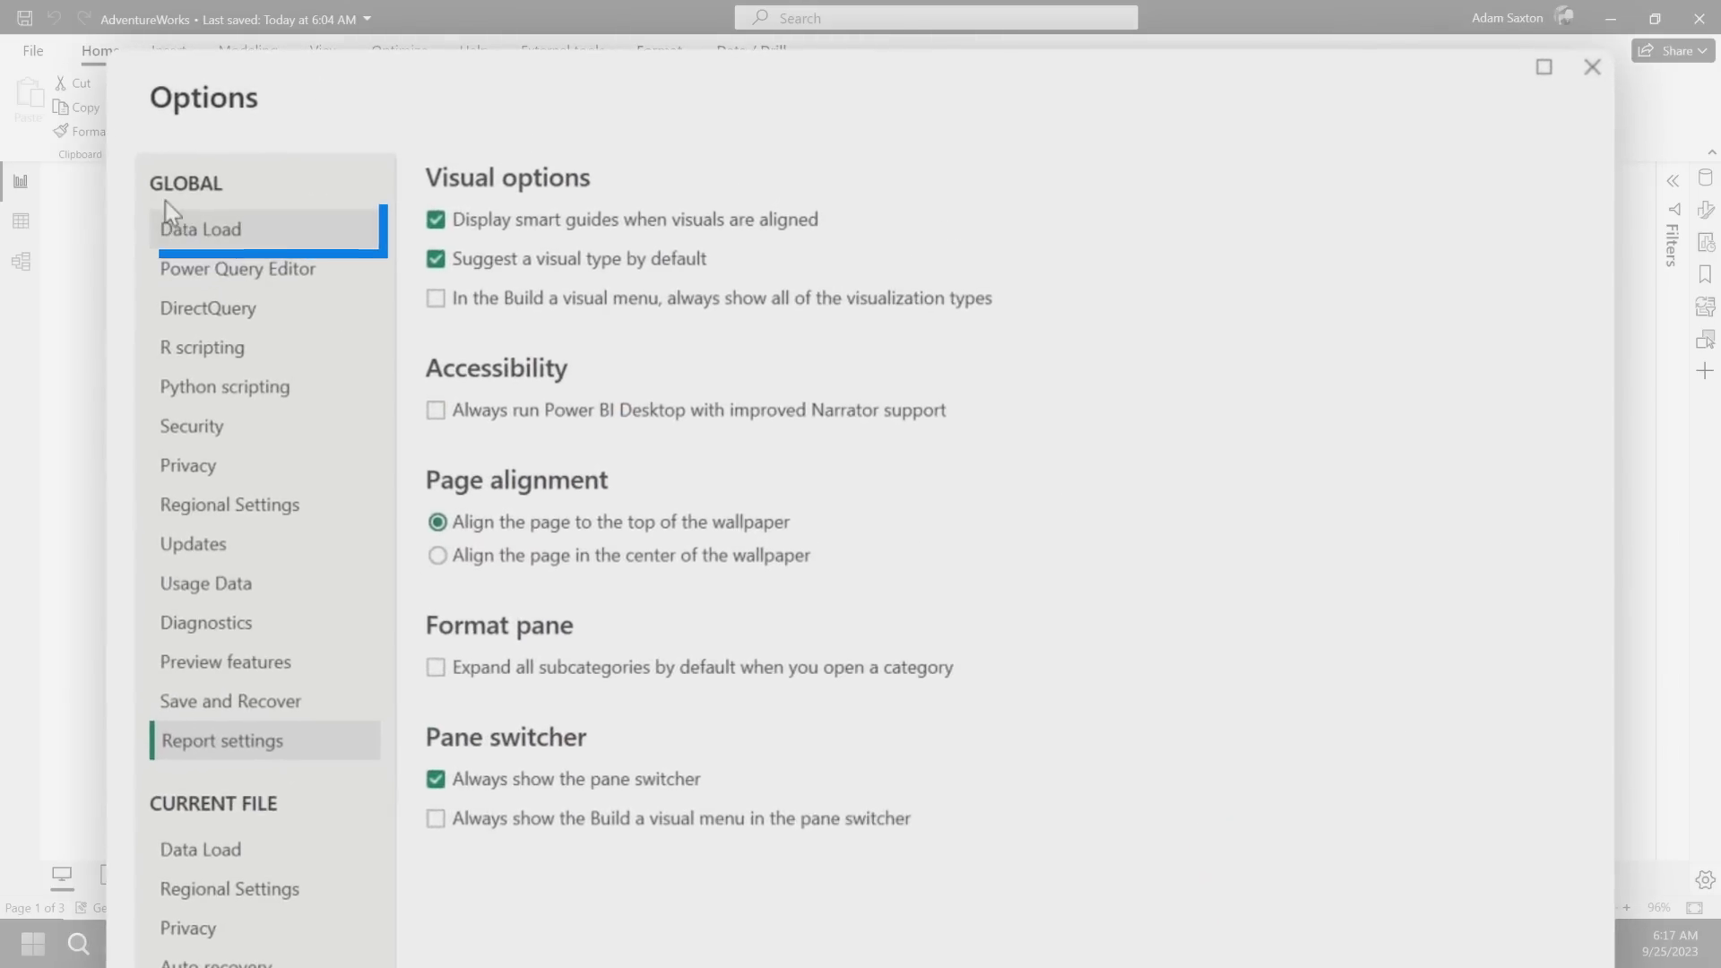
Step: Review the global Data Load settings, then switch to the current file's Data Load page
click(197, 234)
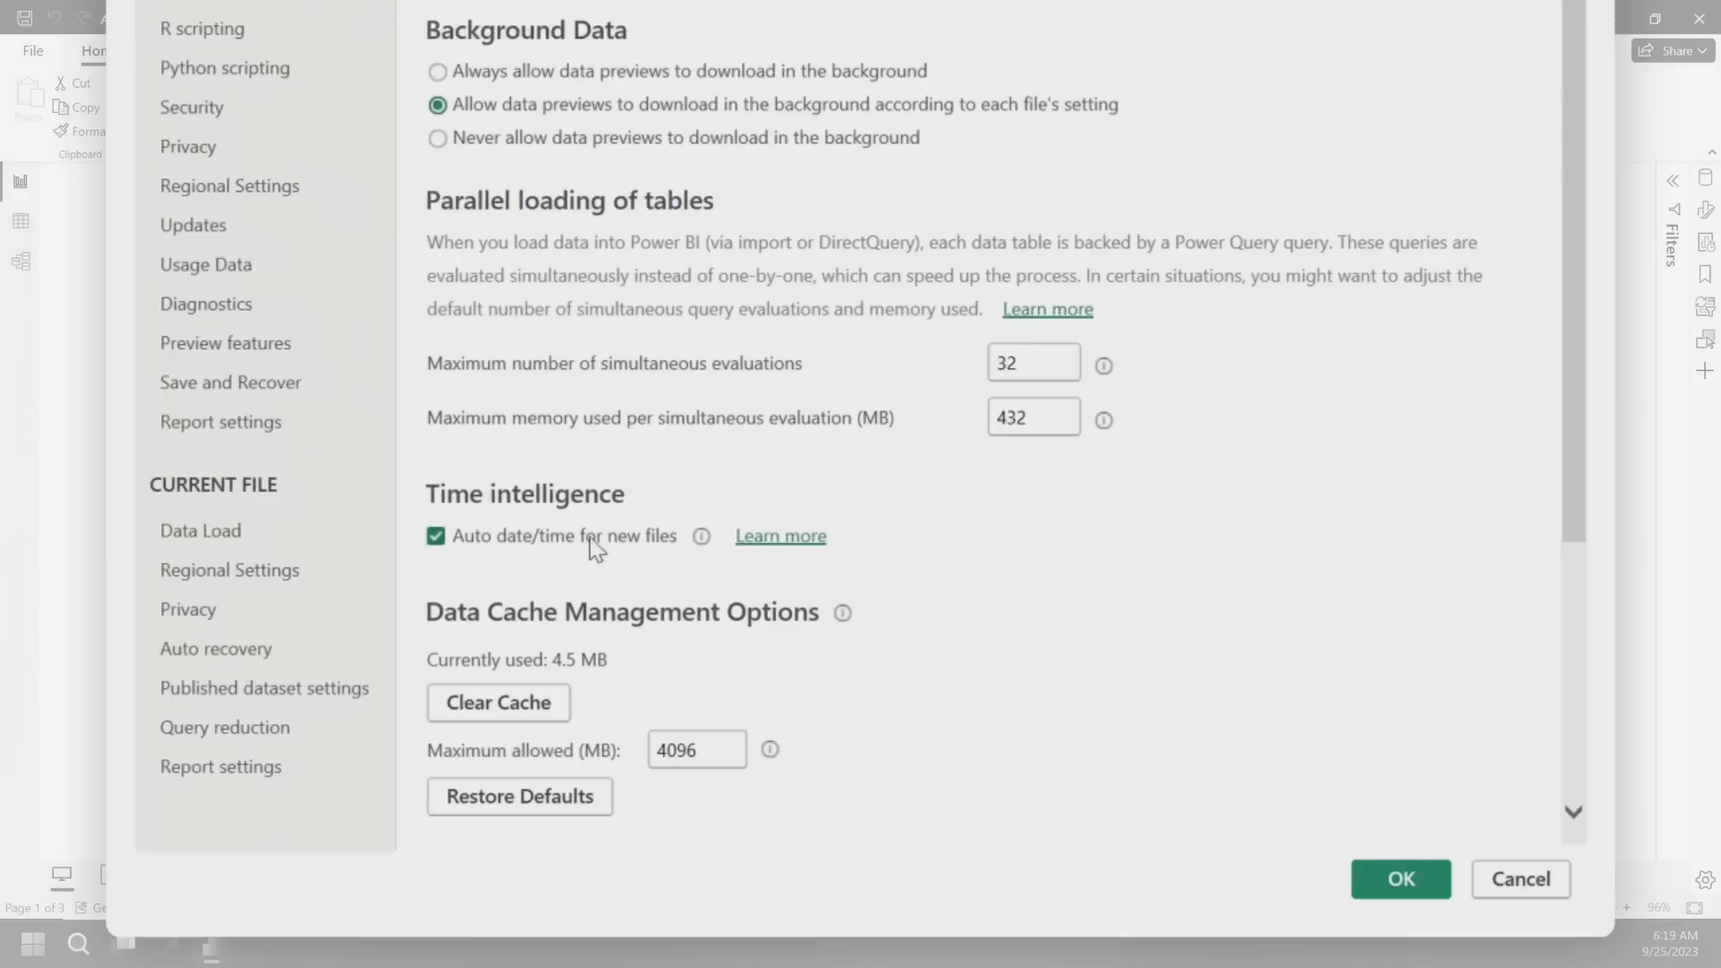
click(262, 529)
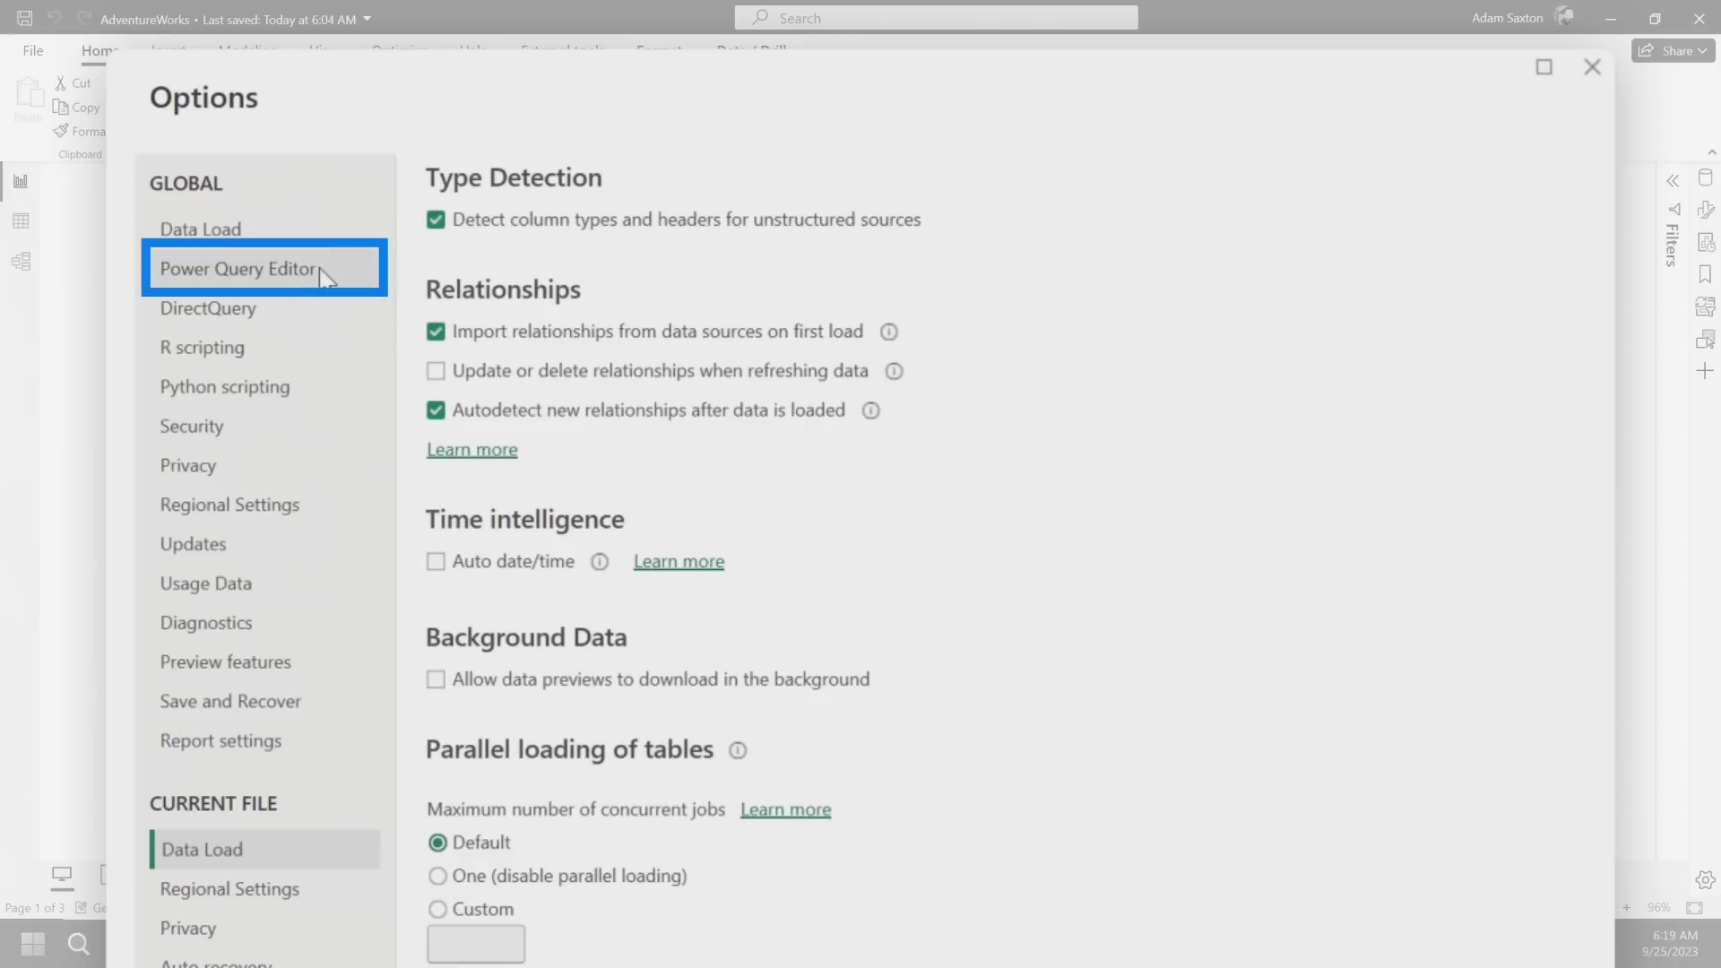
Step: Check the Power Query Editor options, then start a SQL Server connection using a new server parameter
click(321, 277)
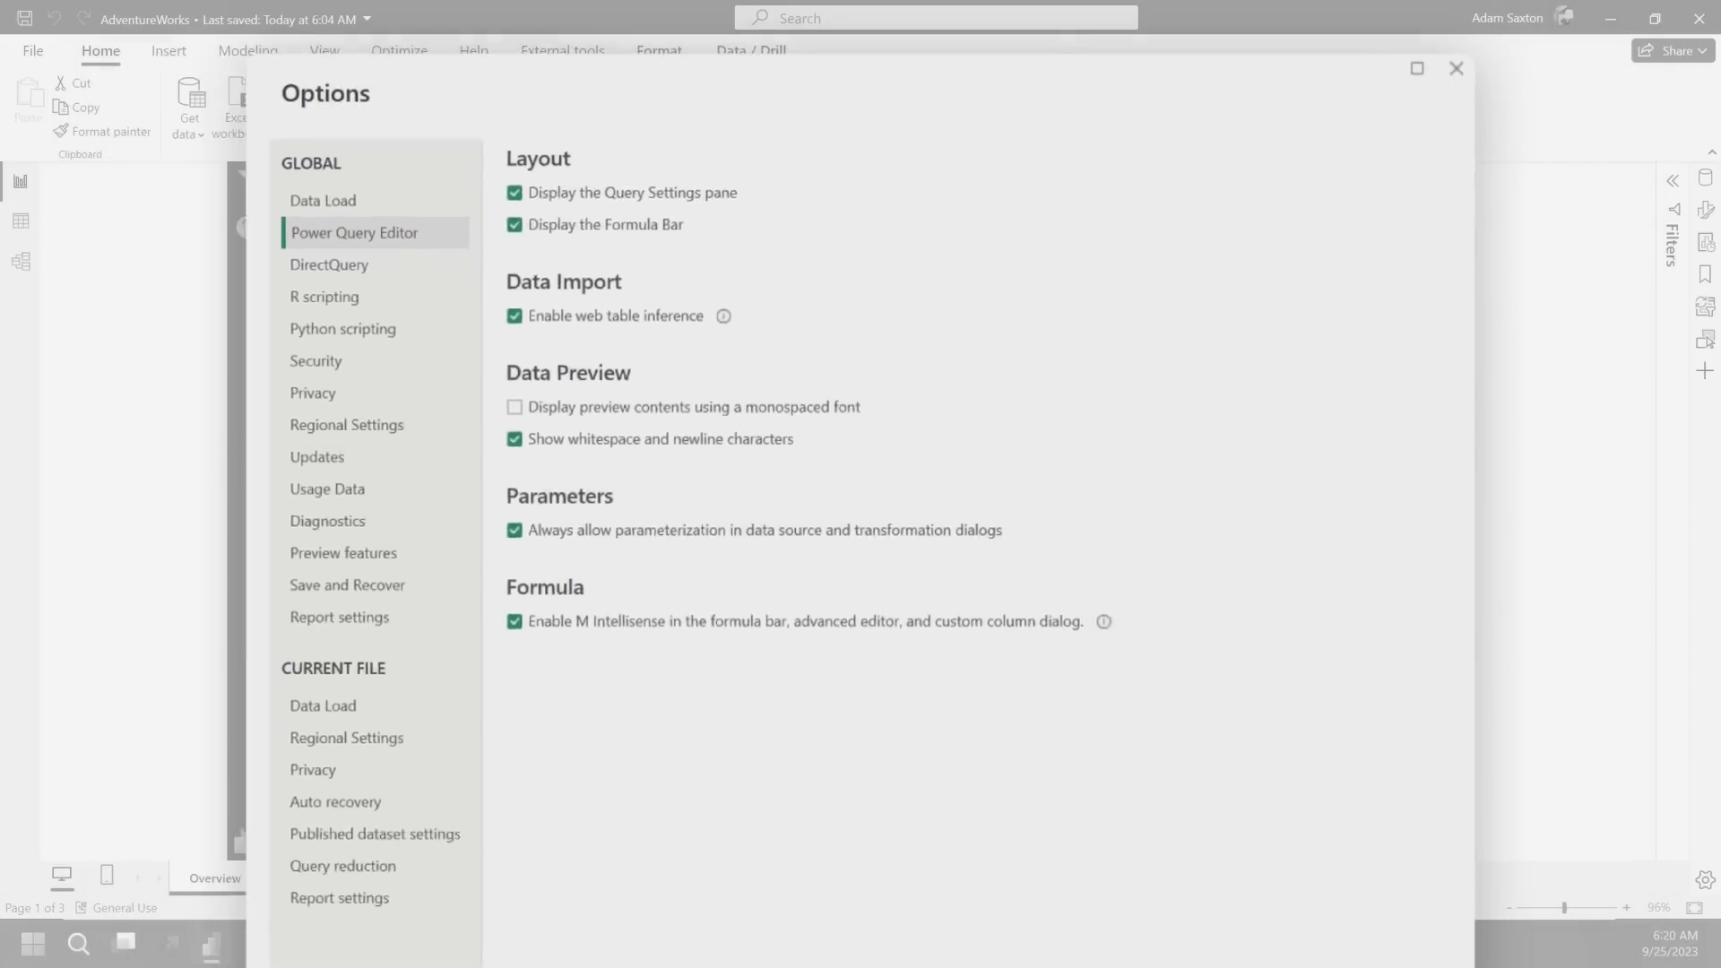
click(1219, 822)
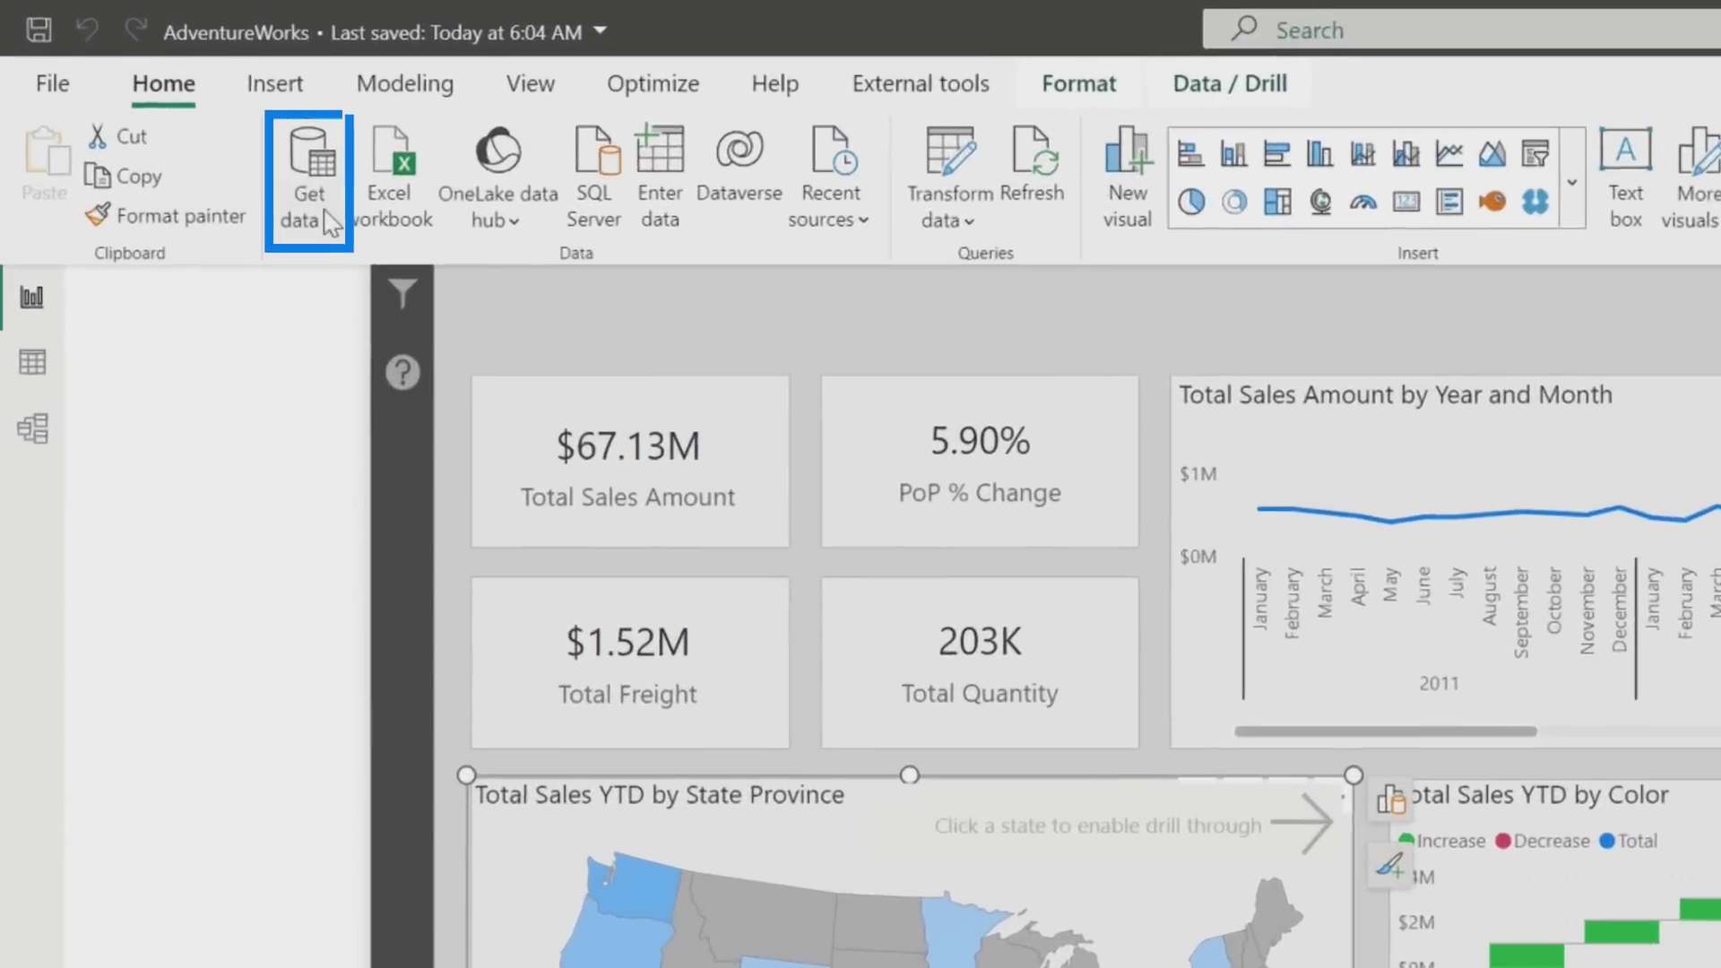
click(210, 139)
click(509, 495)
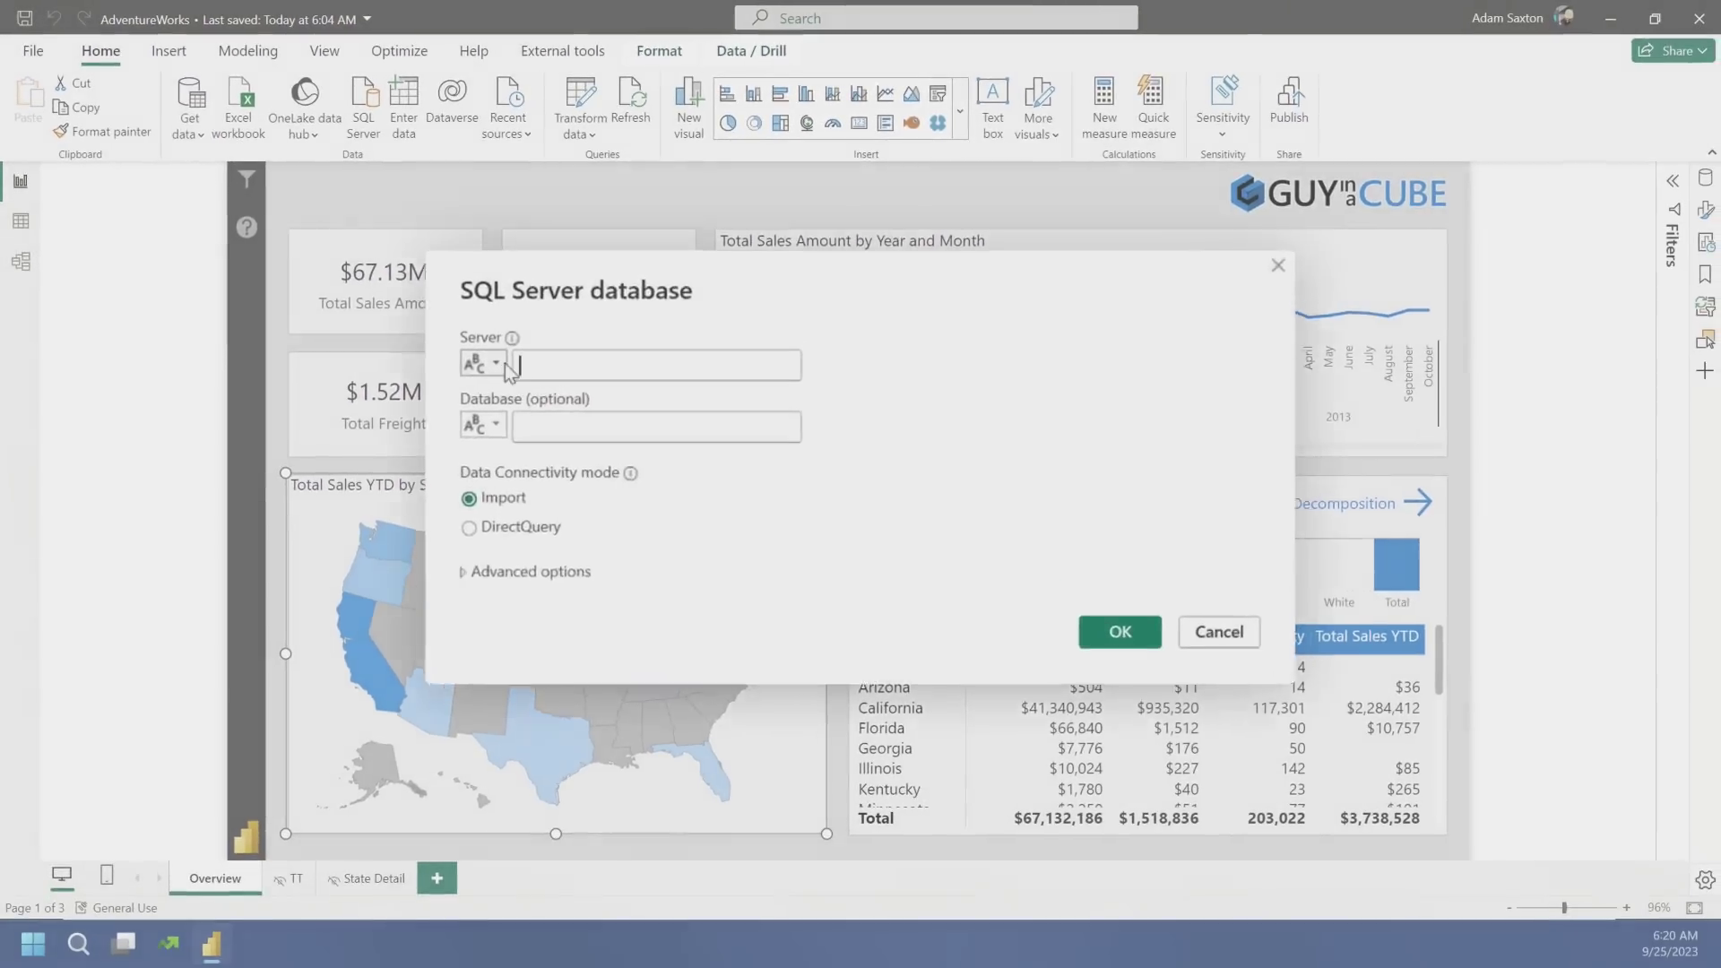
click(583, 405)
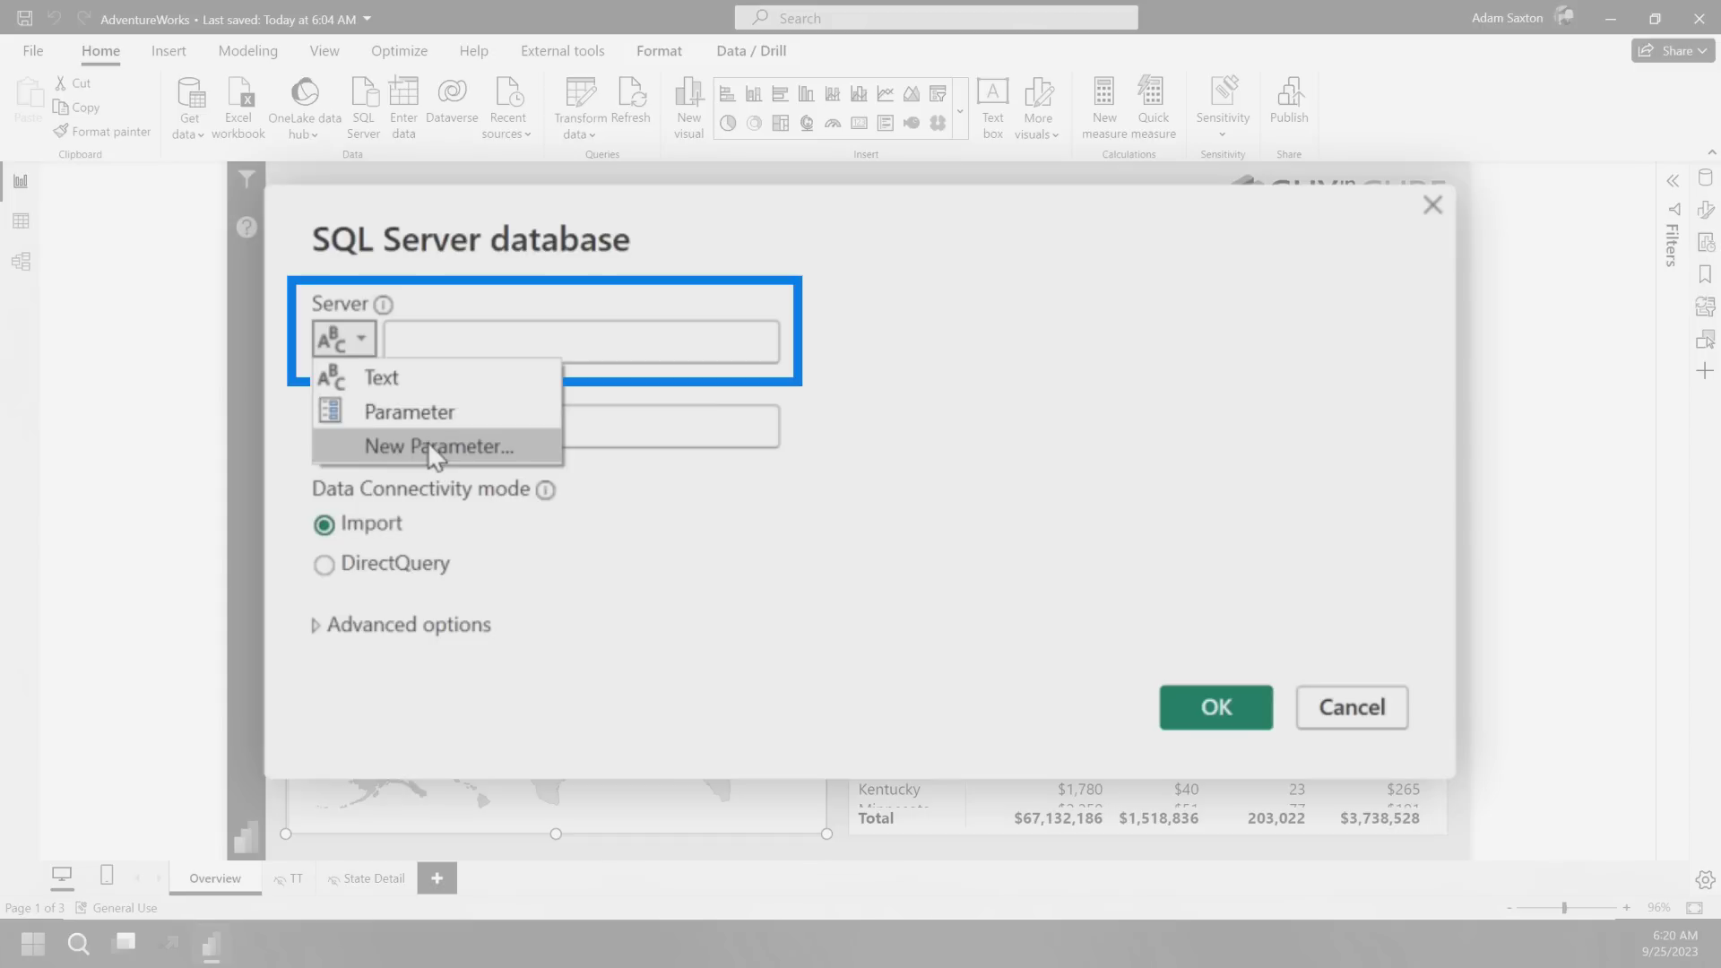
click(466, 336)
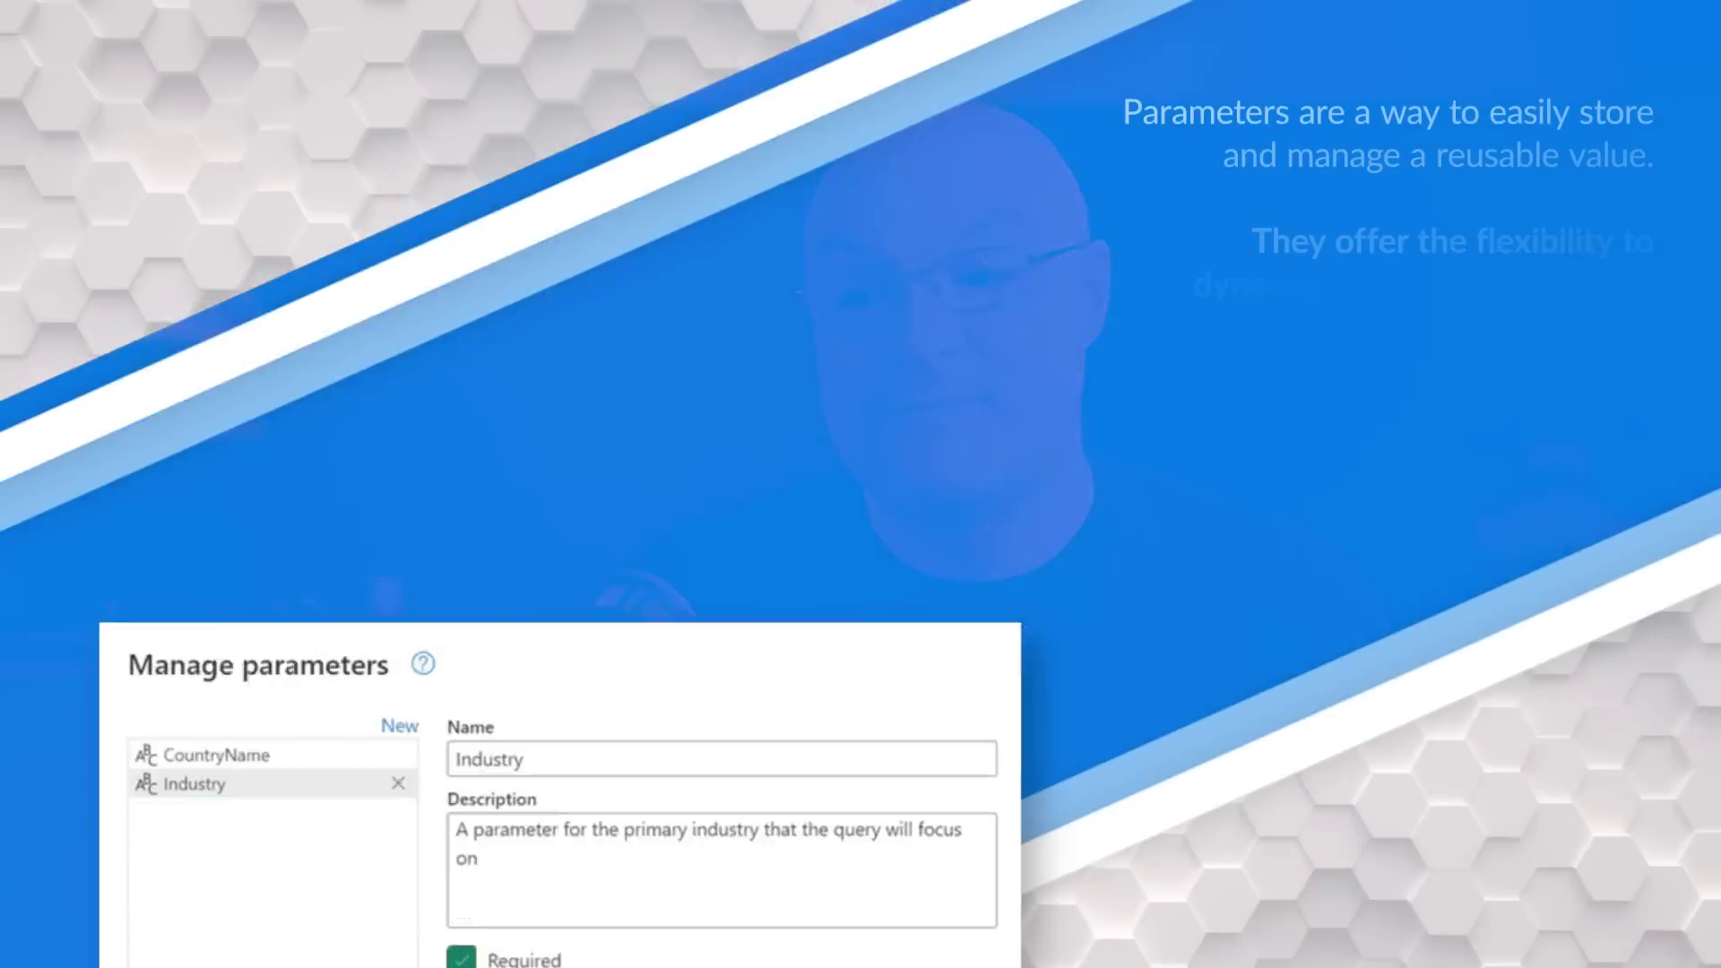
Step: Name the parameter 'Server and Database Name', trying Developer and Test before settling on Production
text(Serv)
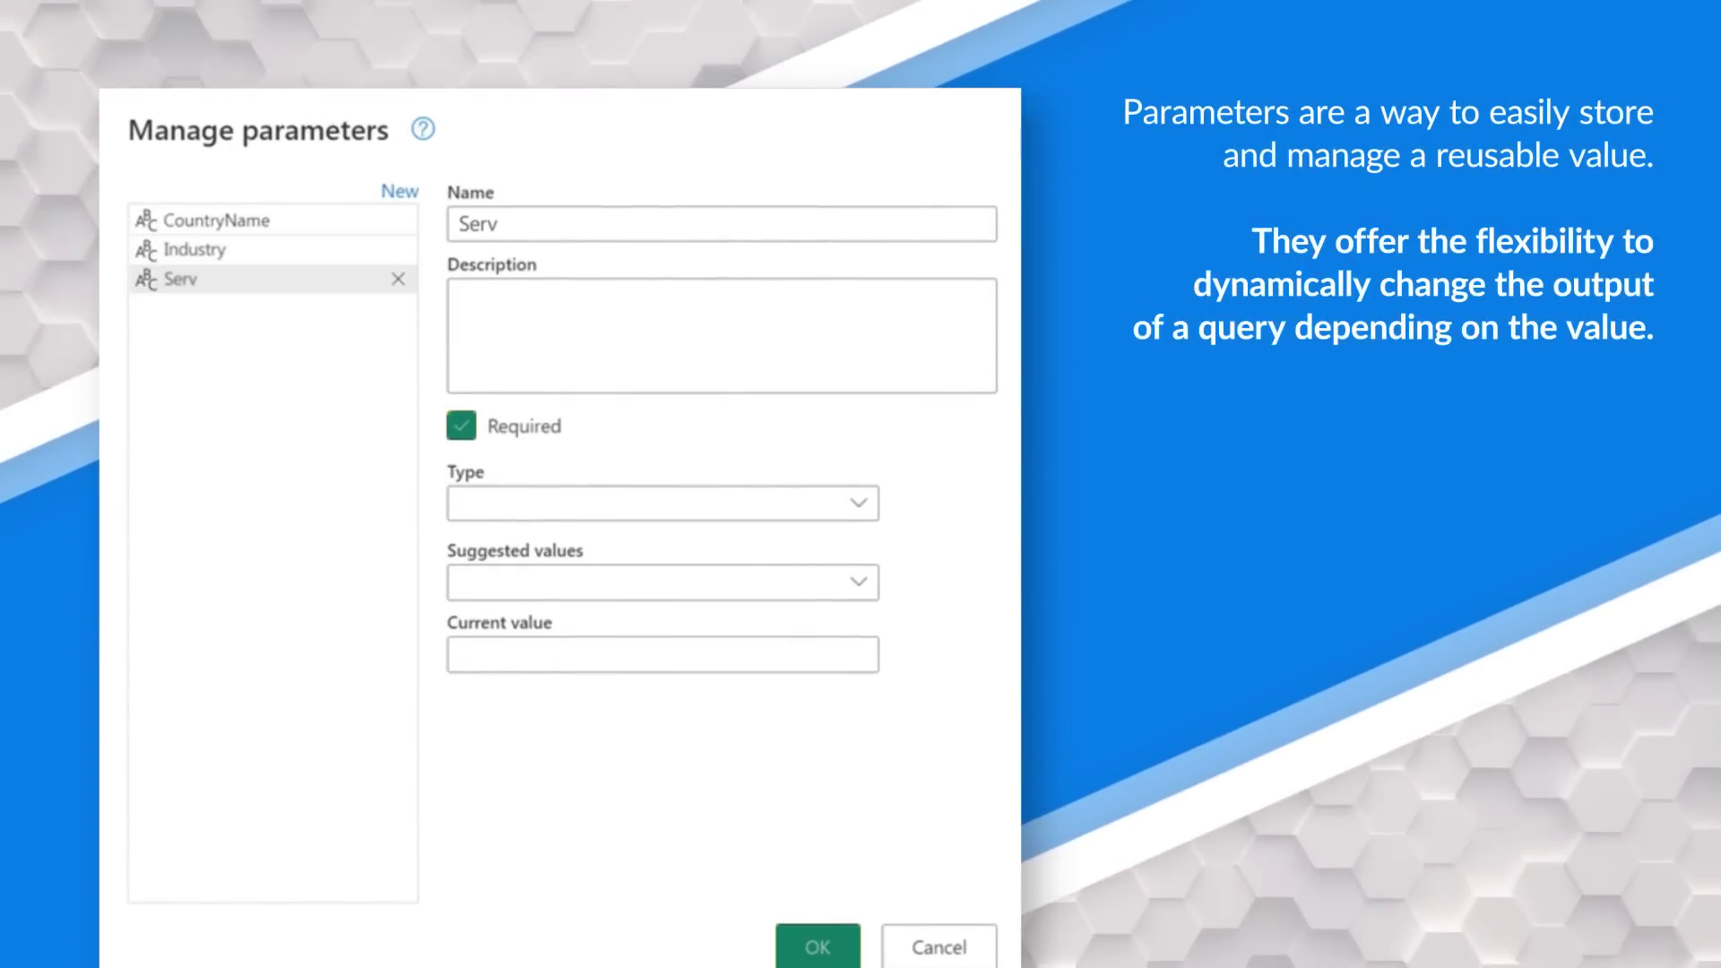
text(er and Database Name)
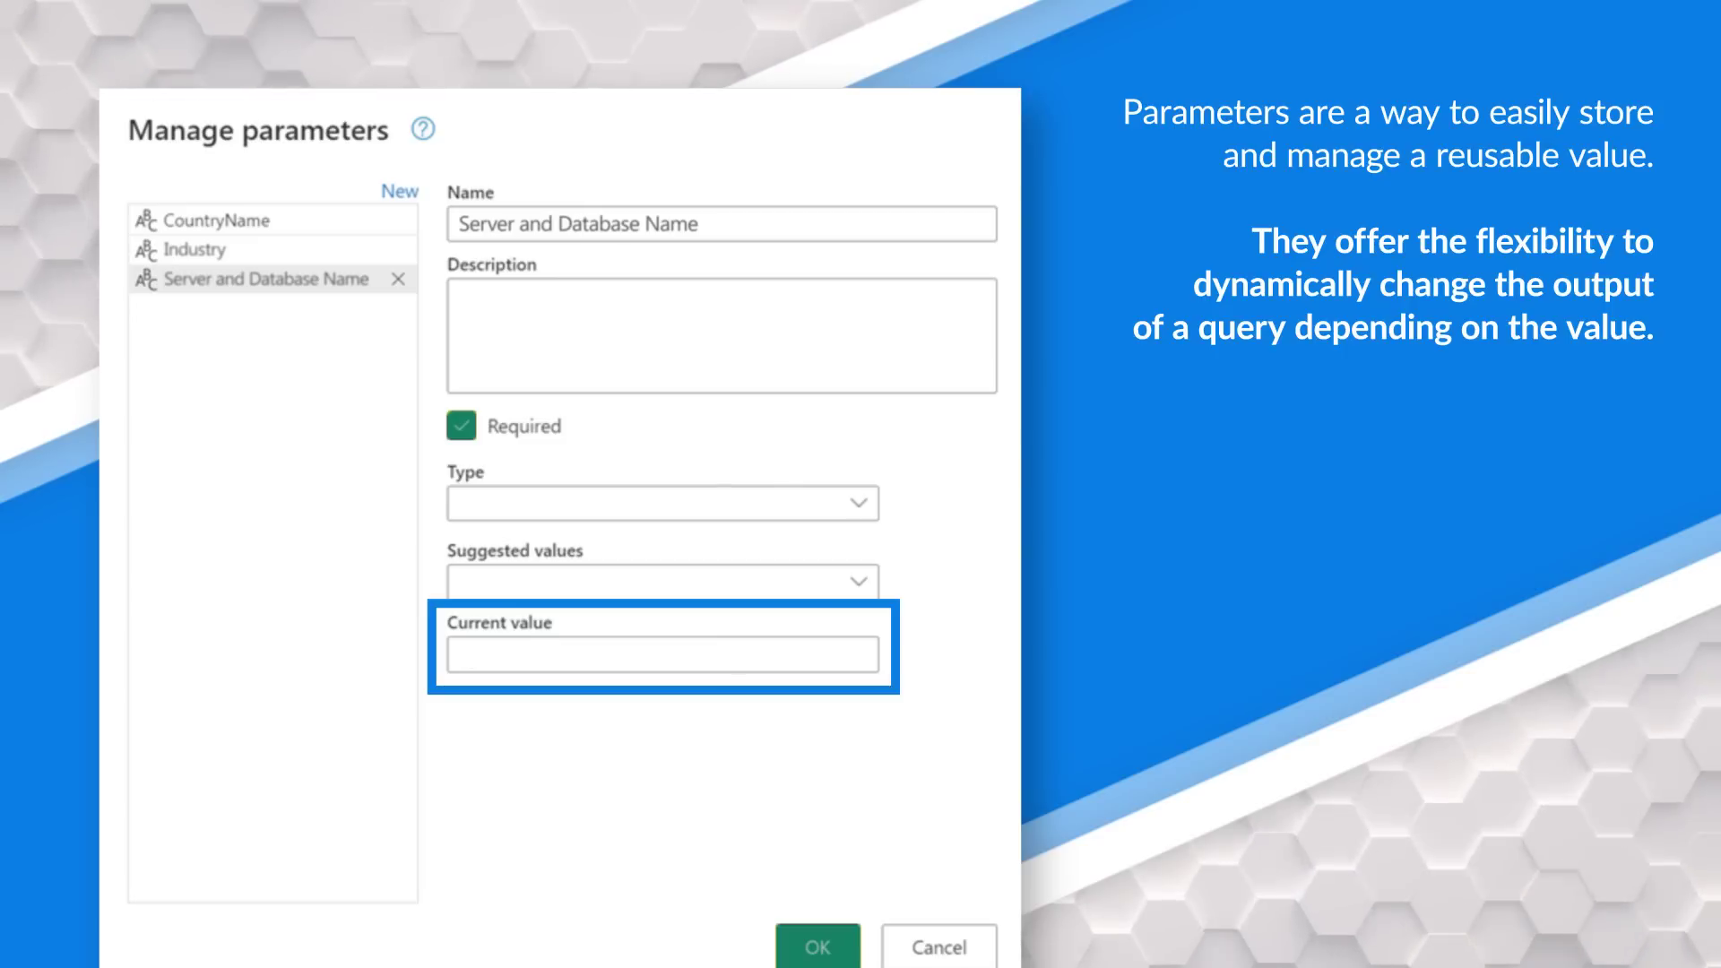
text(Developer)
key(BackSpace)
key(BackSpace)
key(BackSpace)
key(BackSpace)
key(BackSpace)
key(BackSpace)
key(BackSpace)
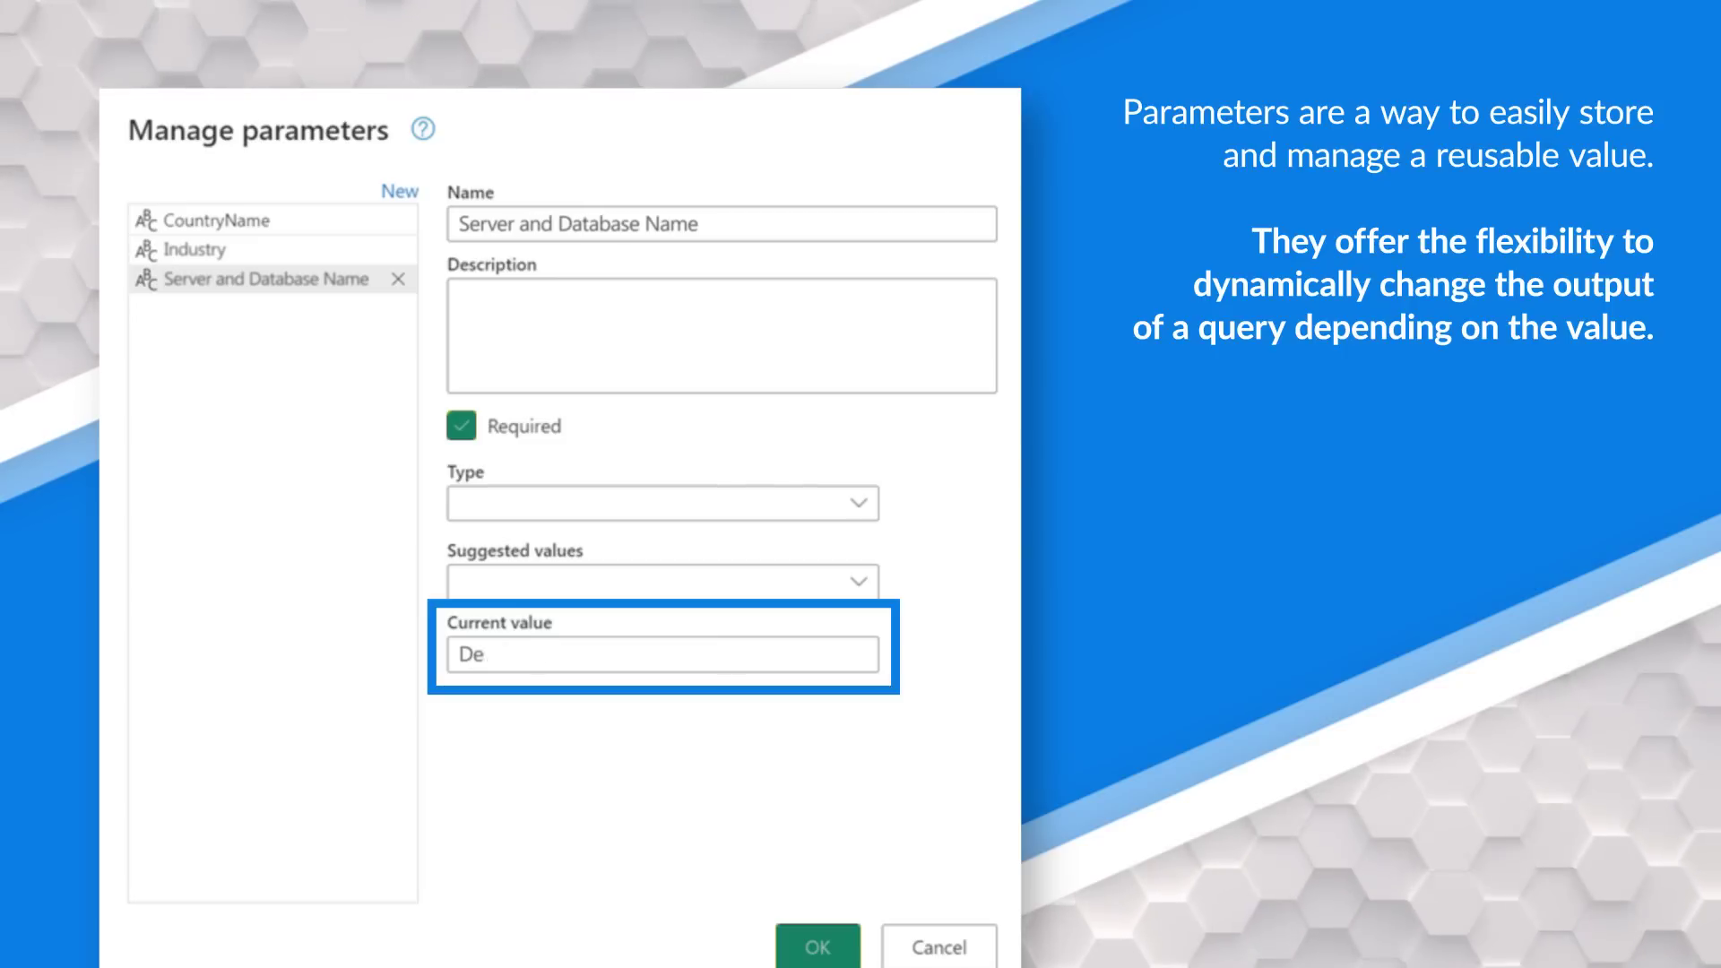
key(BackSpace)
key(BackSpace)
text(Test)
key(BackSpace)
key(BackSpace)
key(BackSpace)
key(BackSpace)
text(Production)
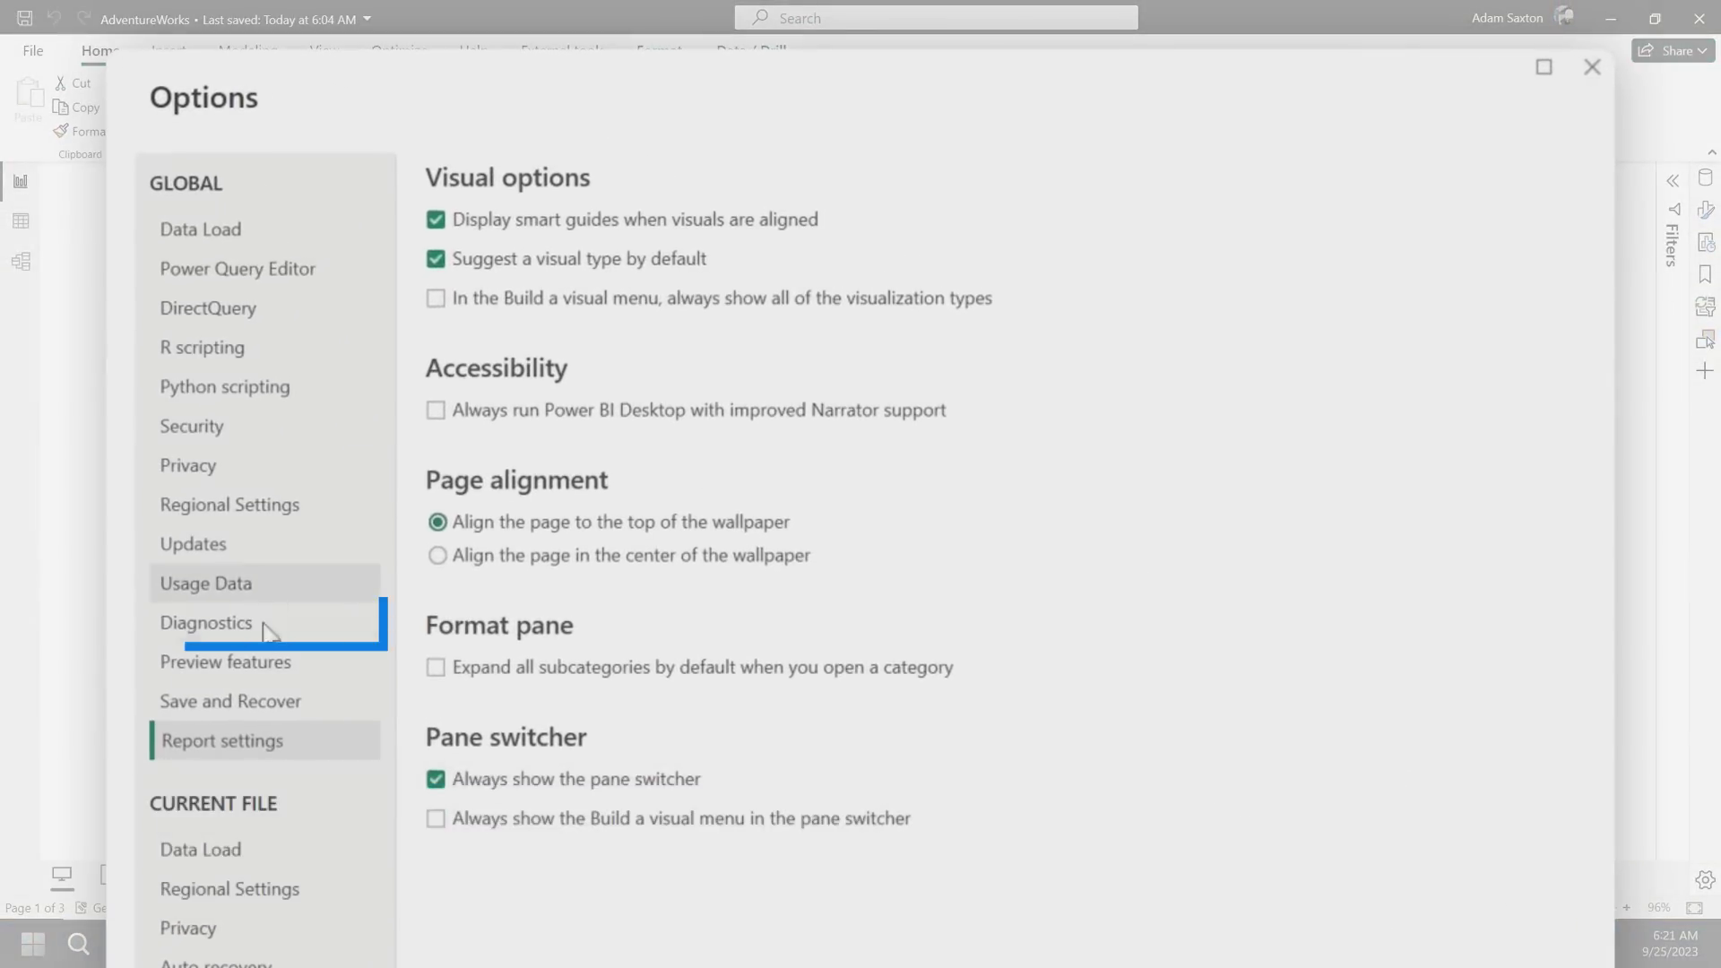
Step: Look over the Diagnostics options, then open the Preview features list
click(267, 626)
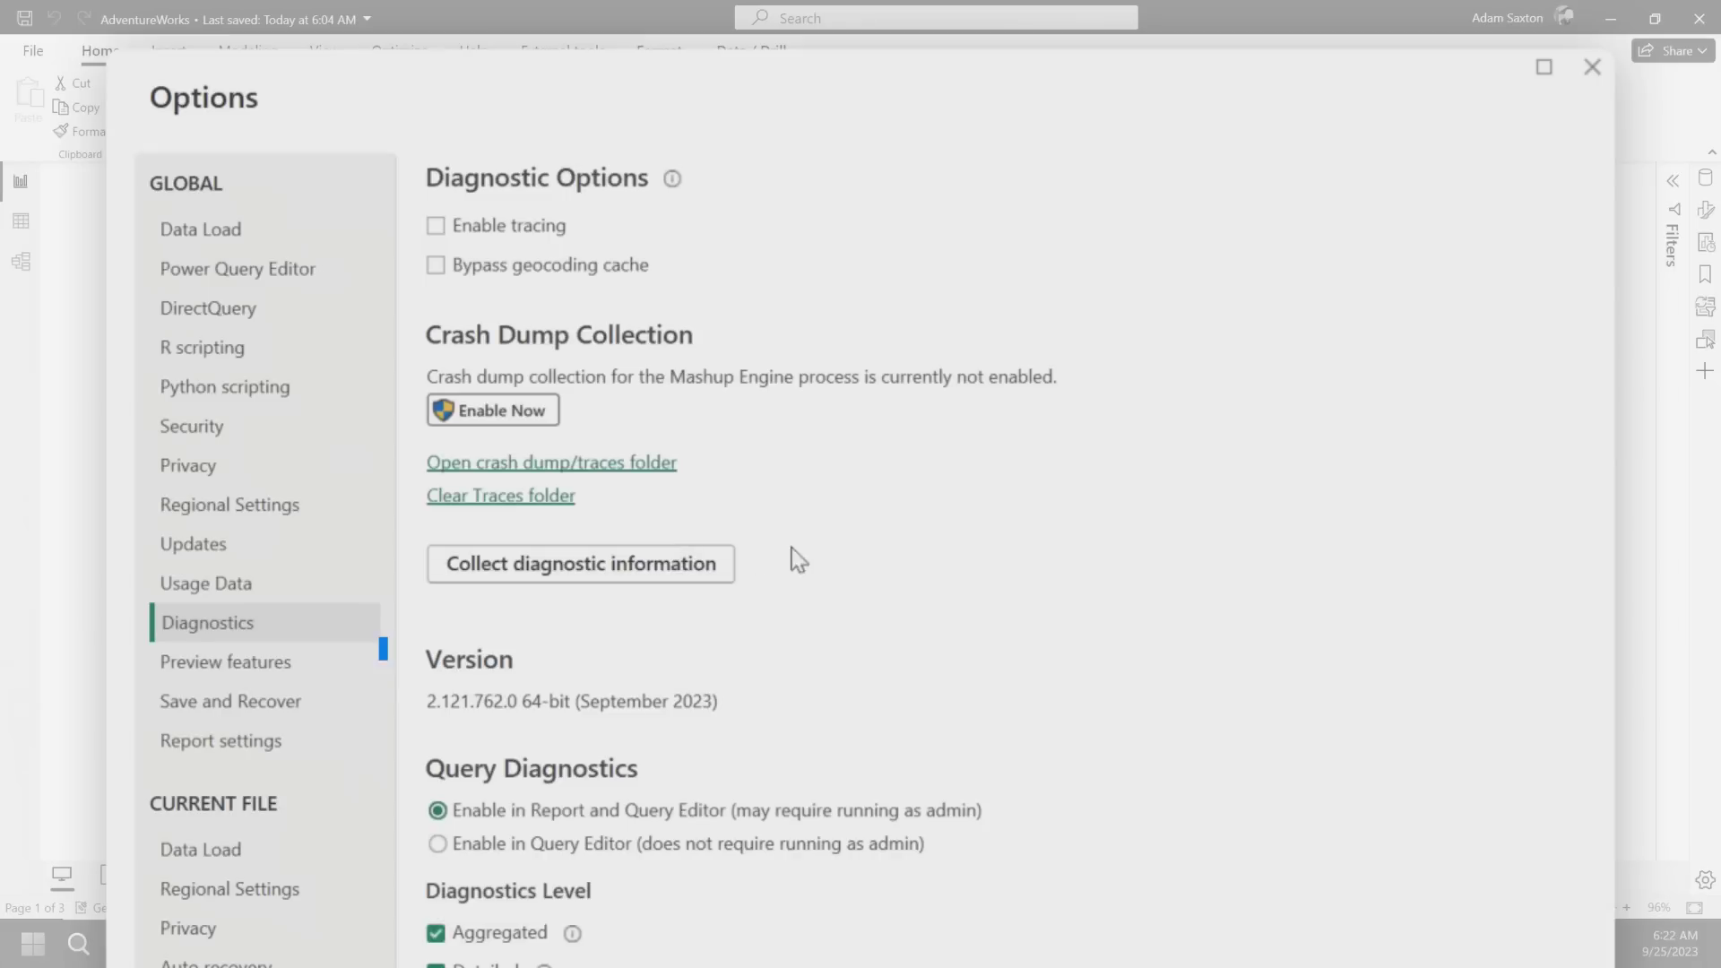
click(224, 667)
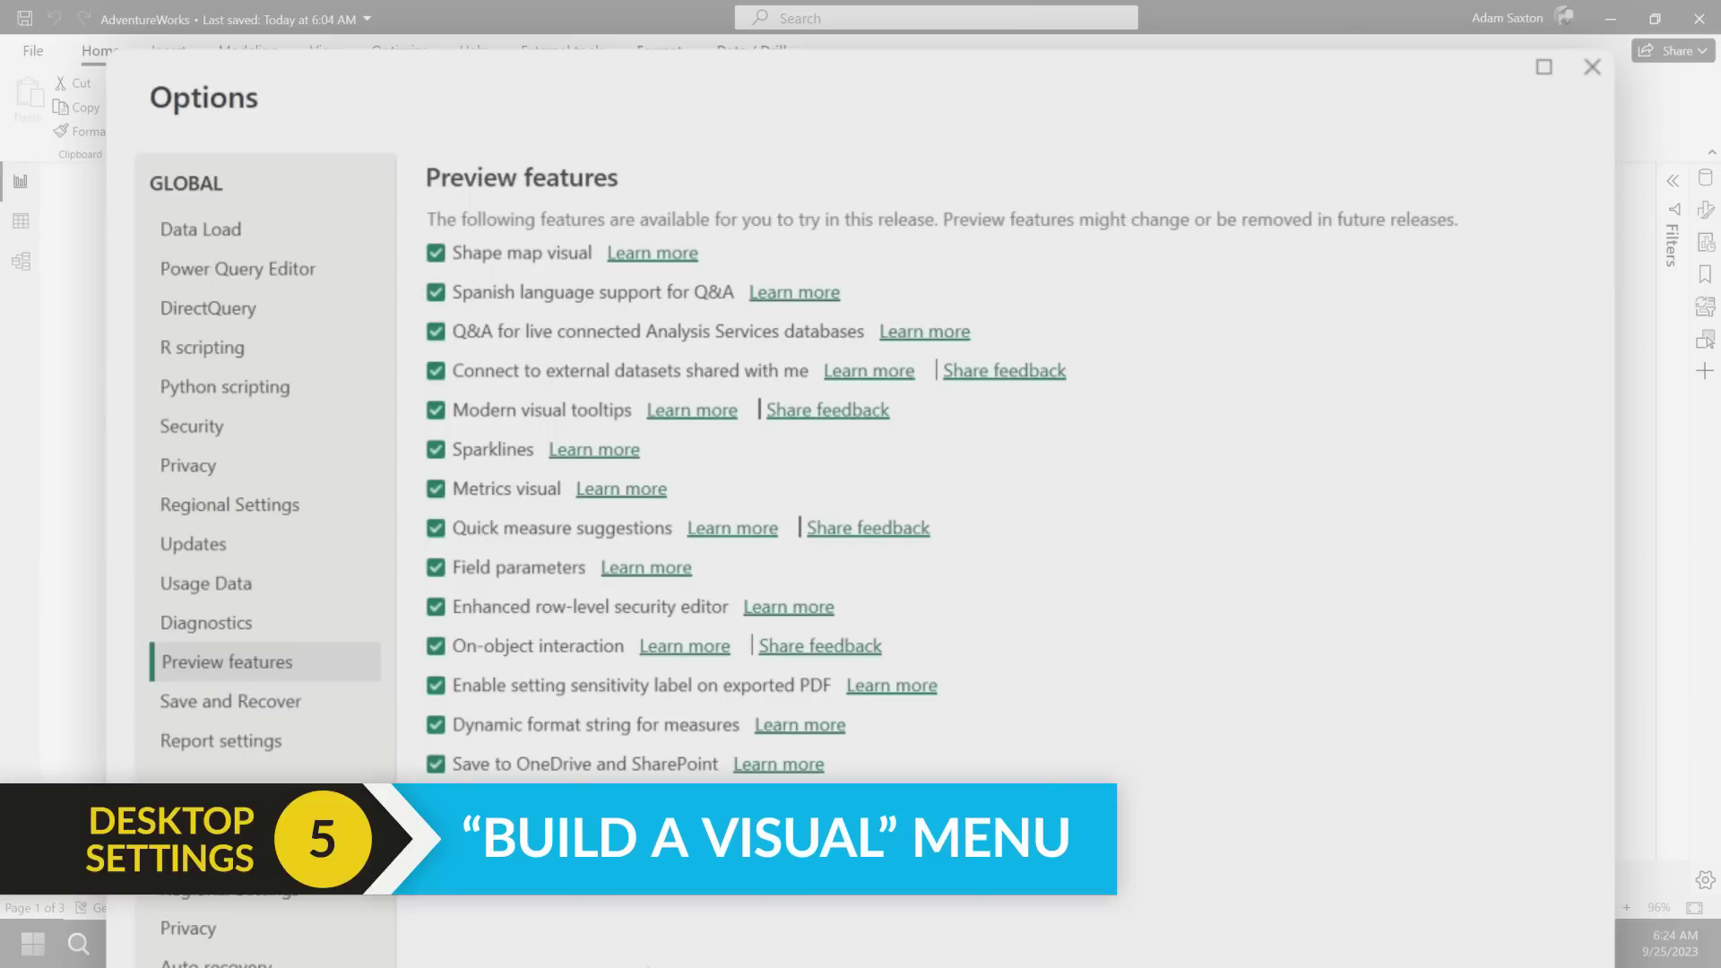
Step: After Report settings, float the Build a visual pane by the PoP % Change card, then re-pin it
click(325, 739)
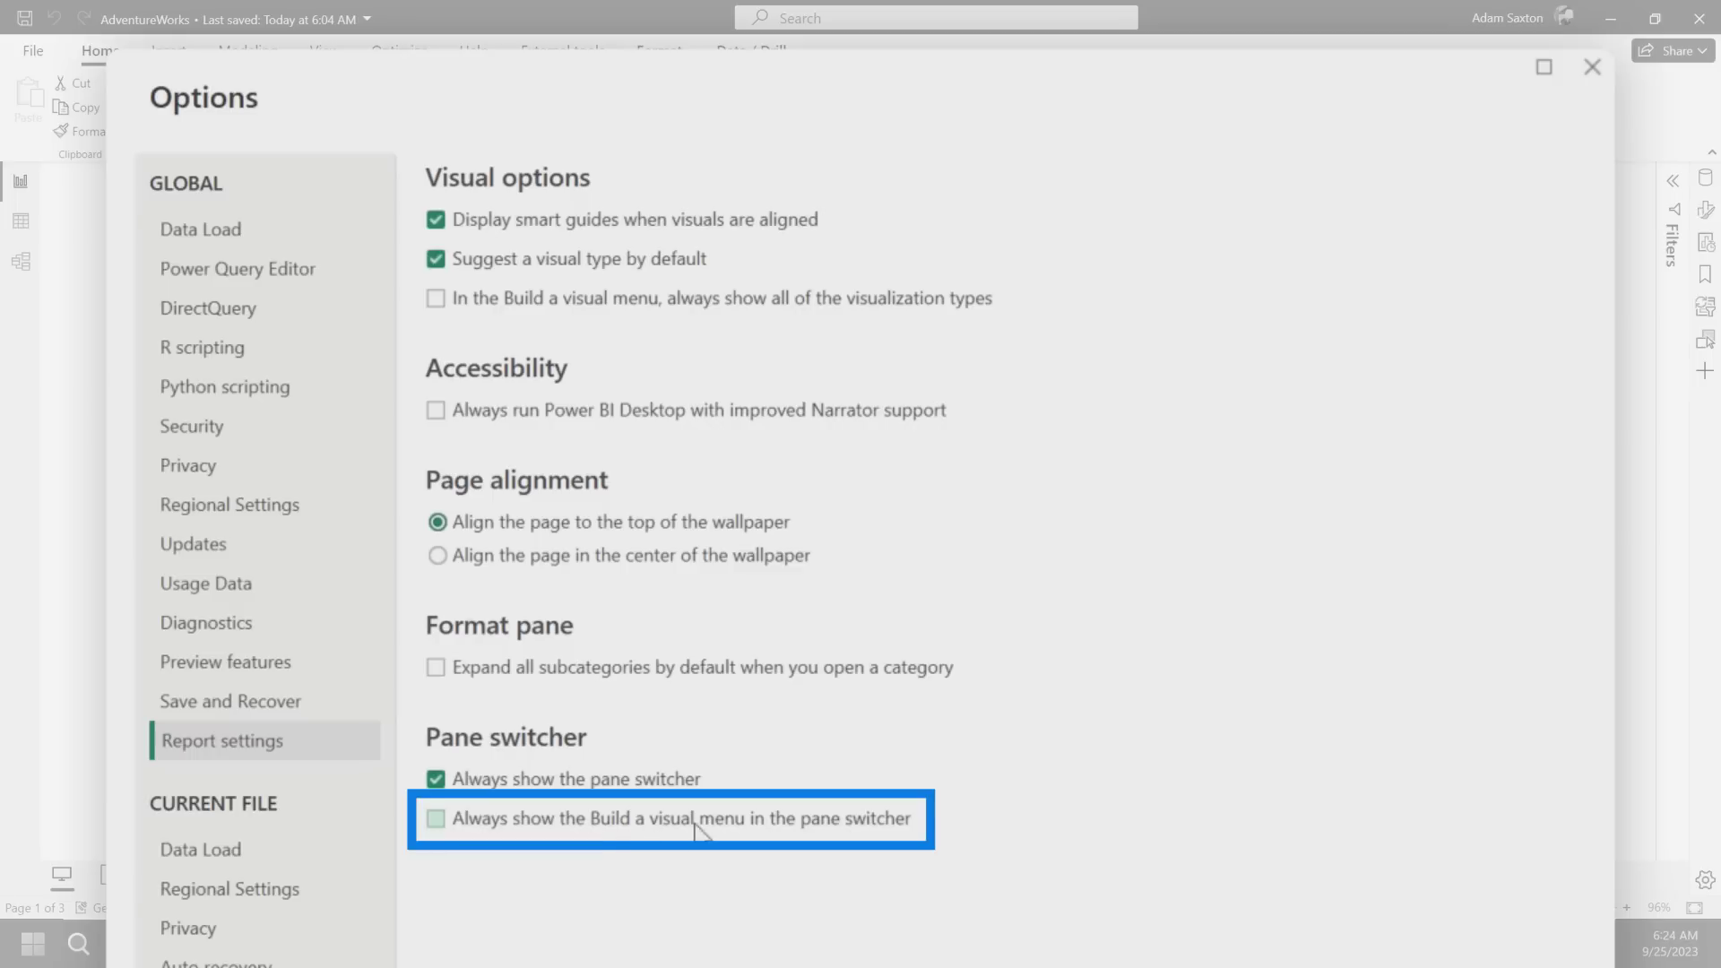
click(1215, 822)
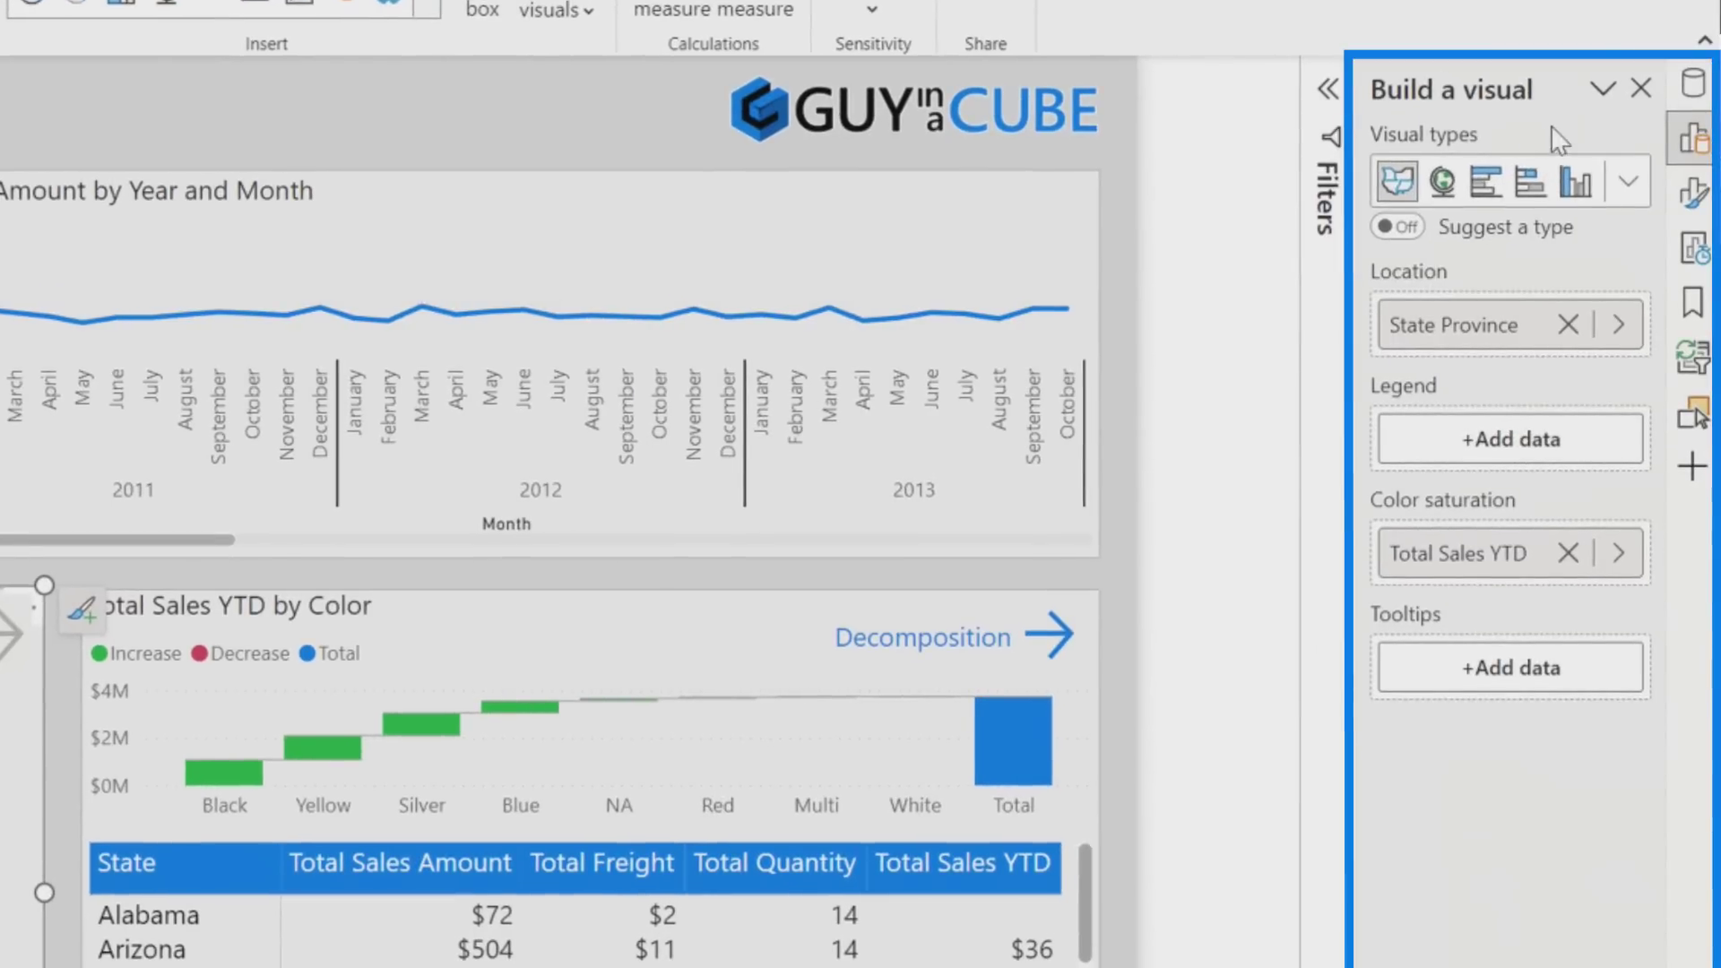
click(92, 313)
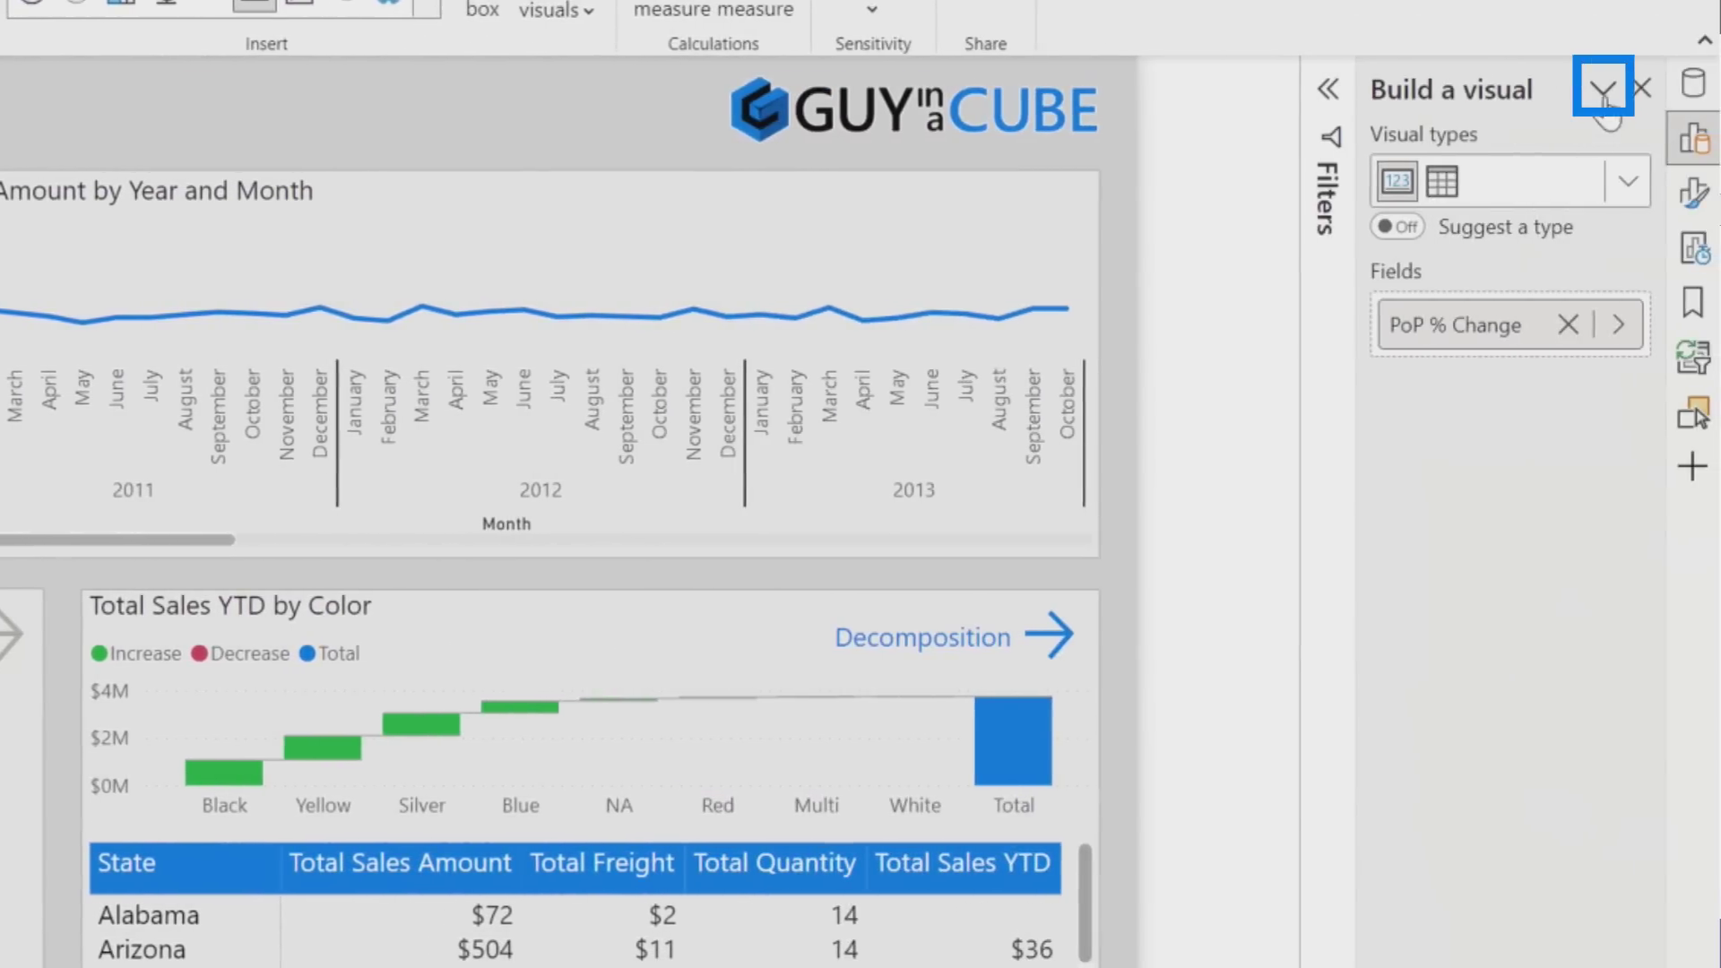
click(1603, 90)
click(1541, 275)
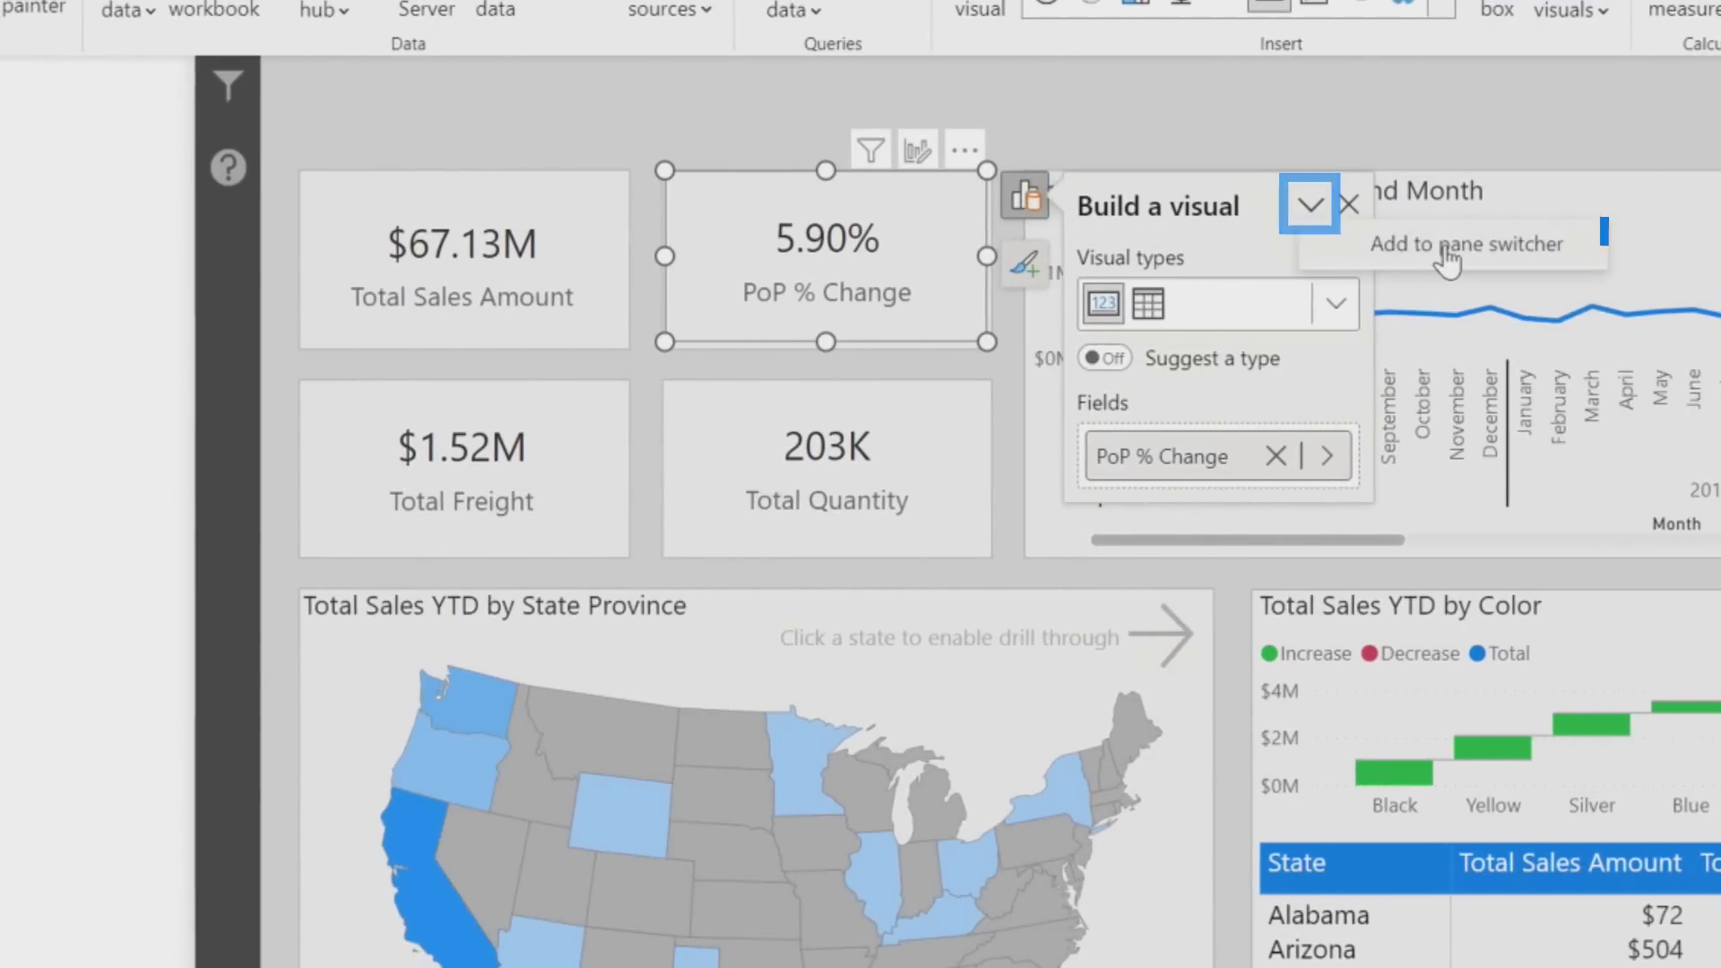
click(1439, 248)
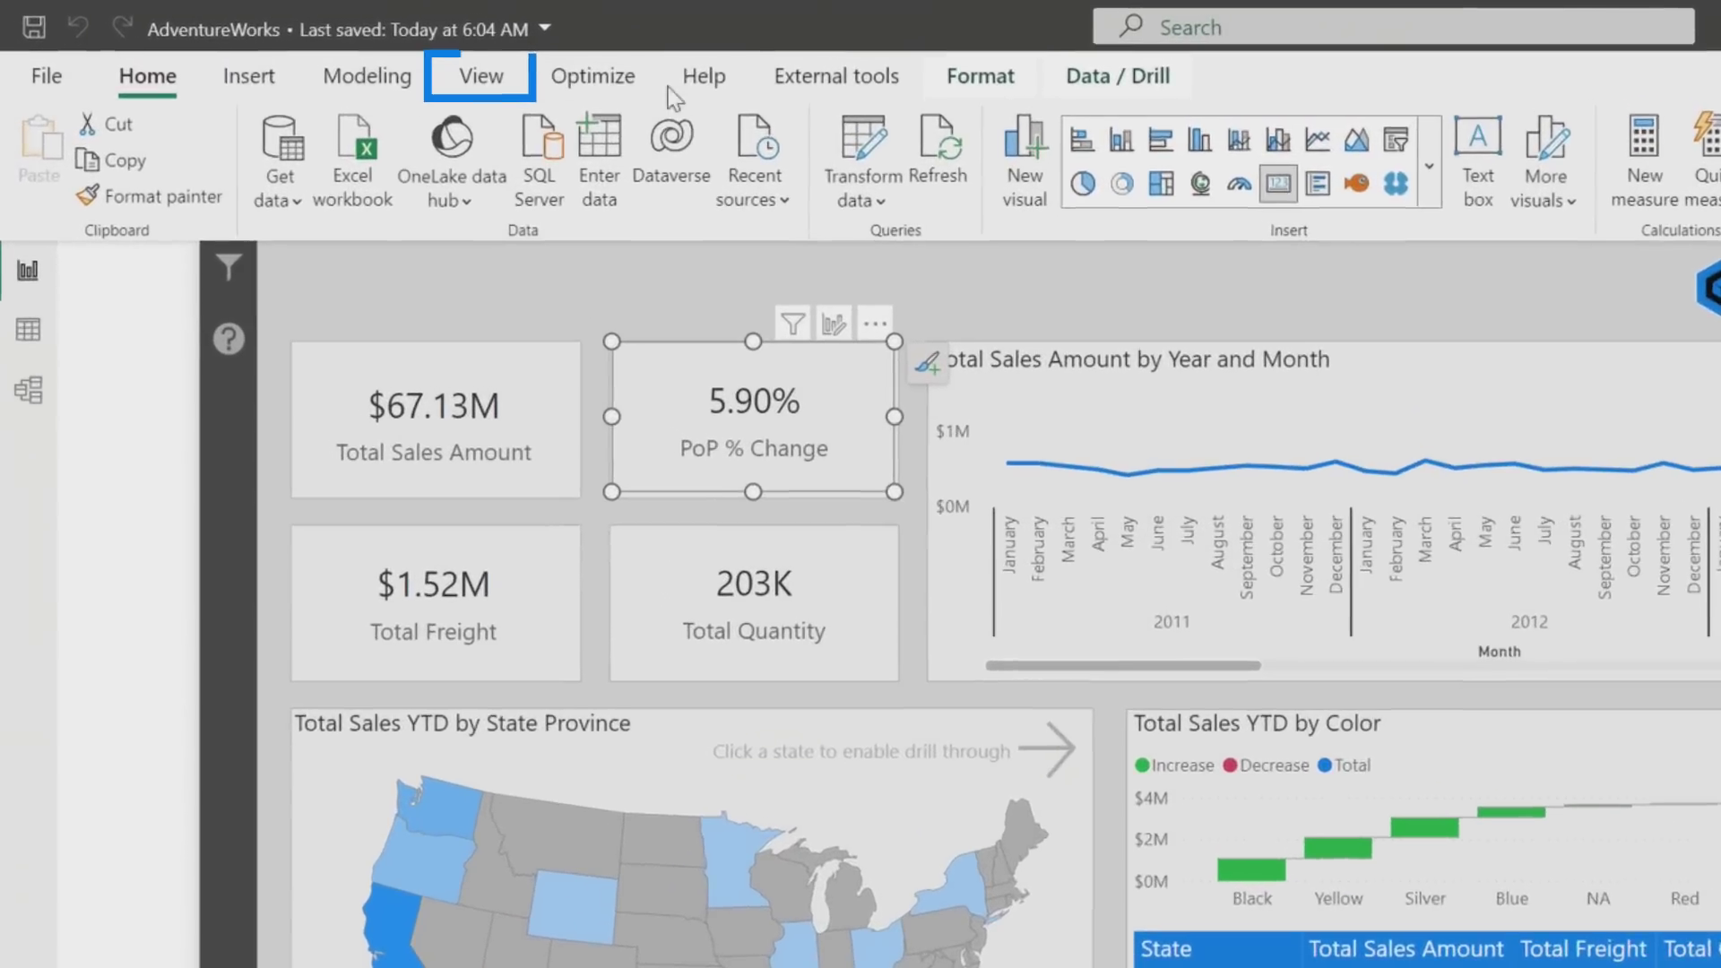
Step: Check the View pane switcher display options, then review the current file's Query reduction settings
click(491, 84)
click(1248, 190)
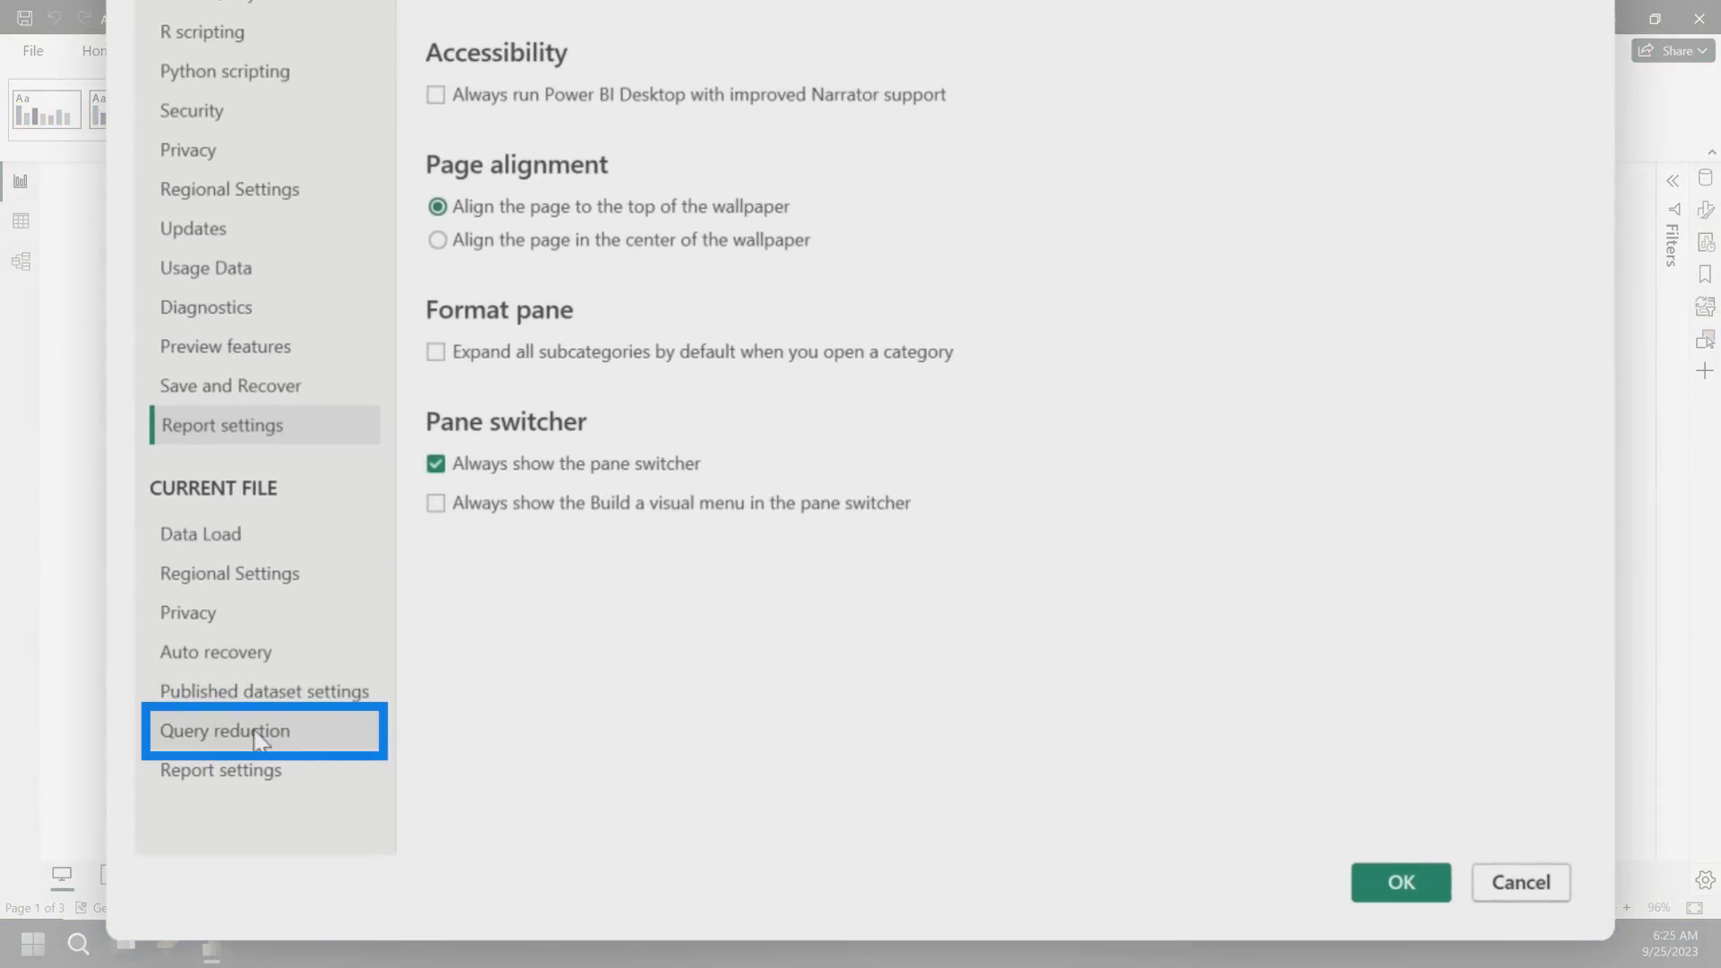
click(256, 732)
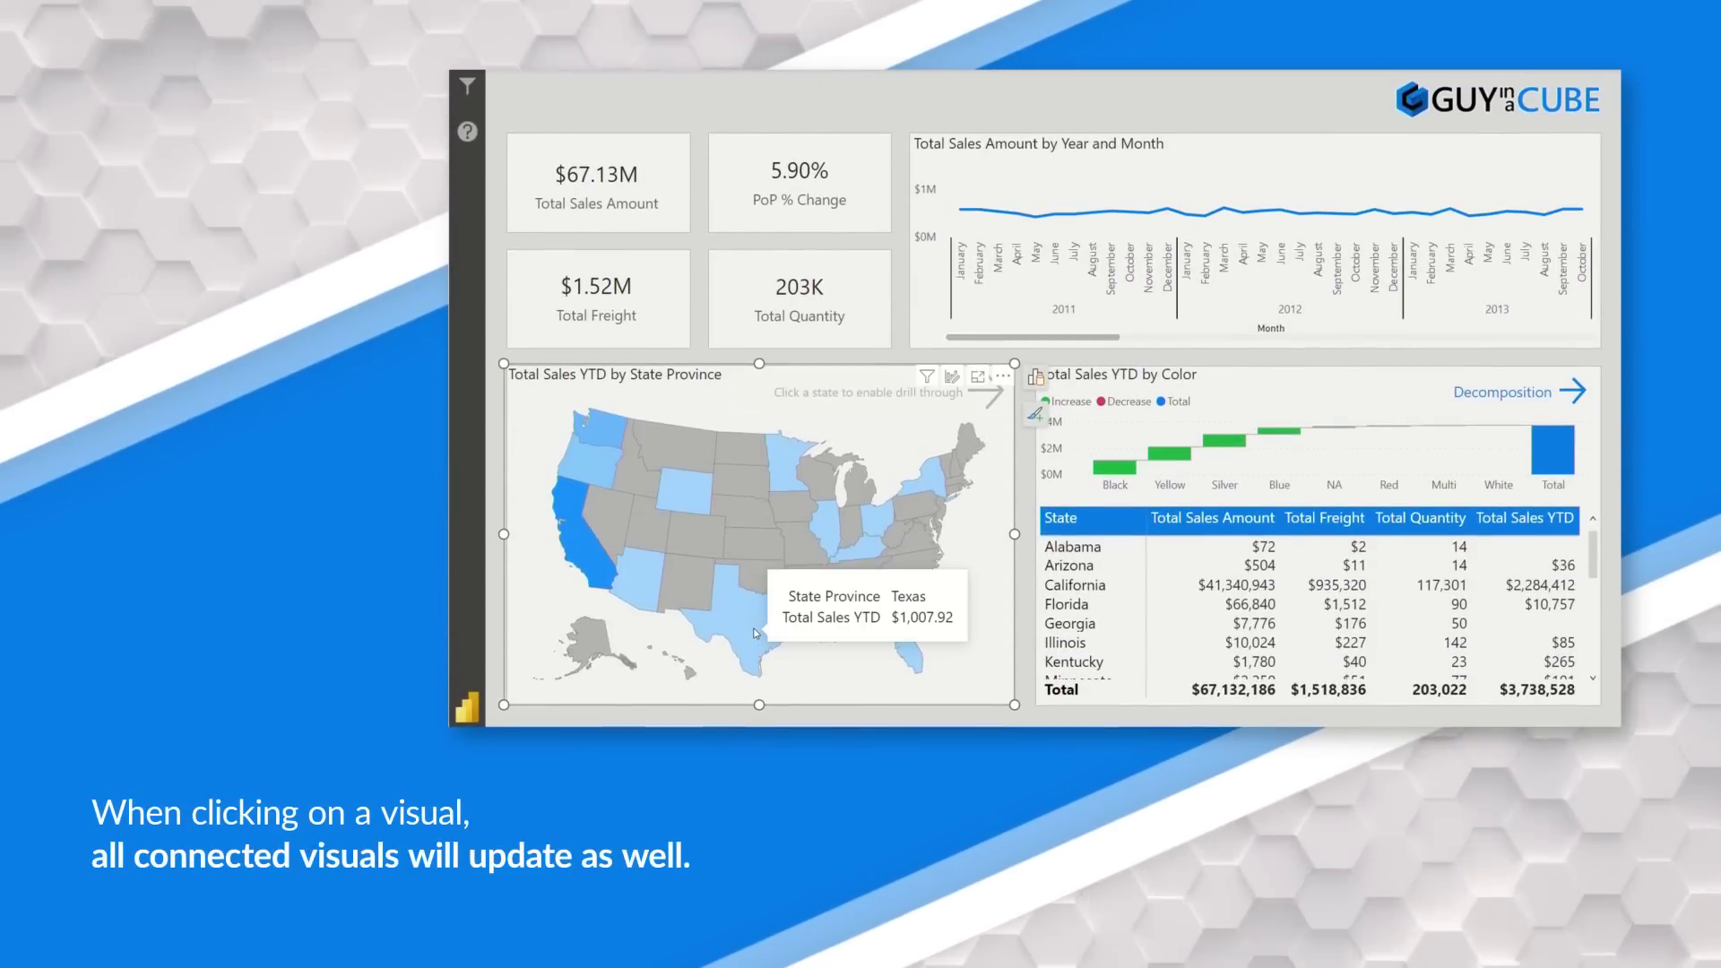
click(751, 626)
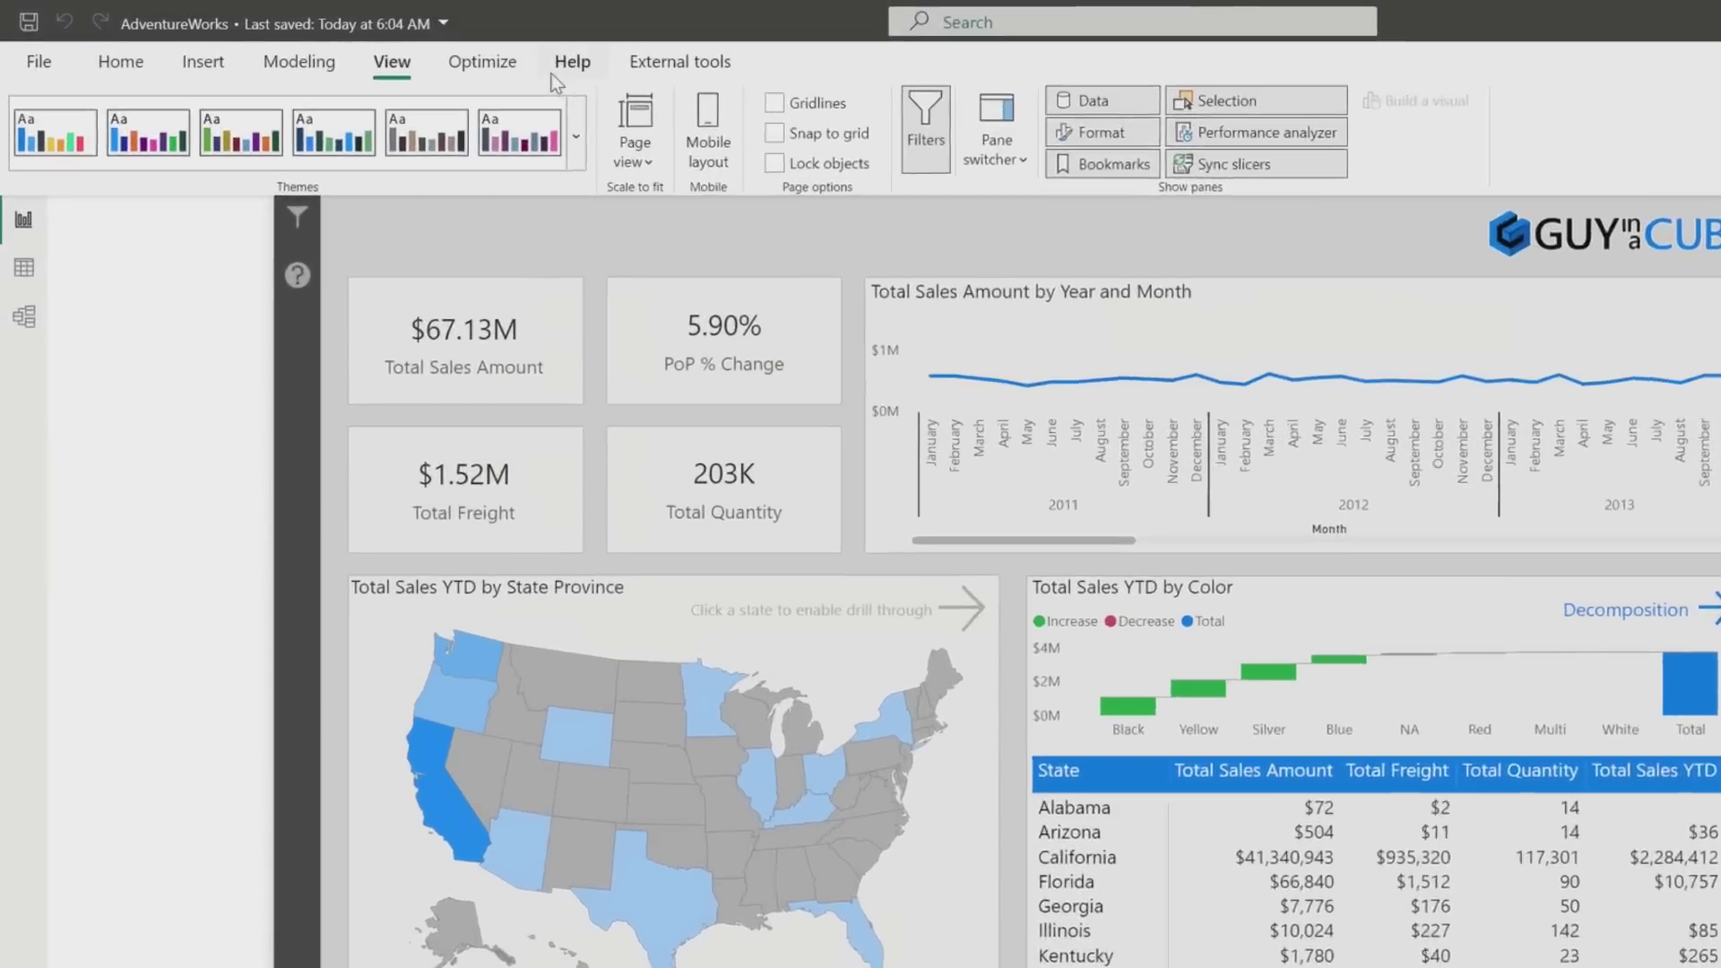
click(420, 53)
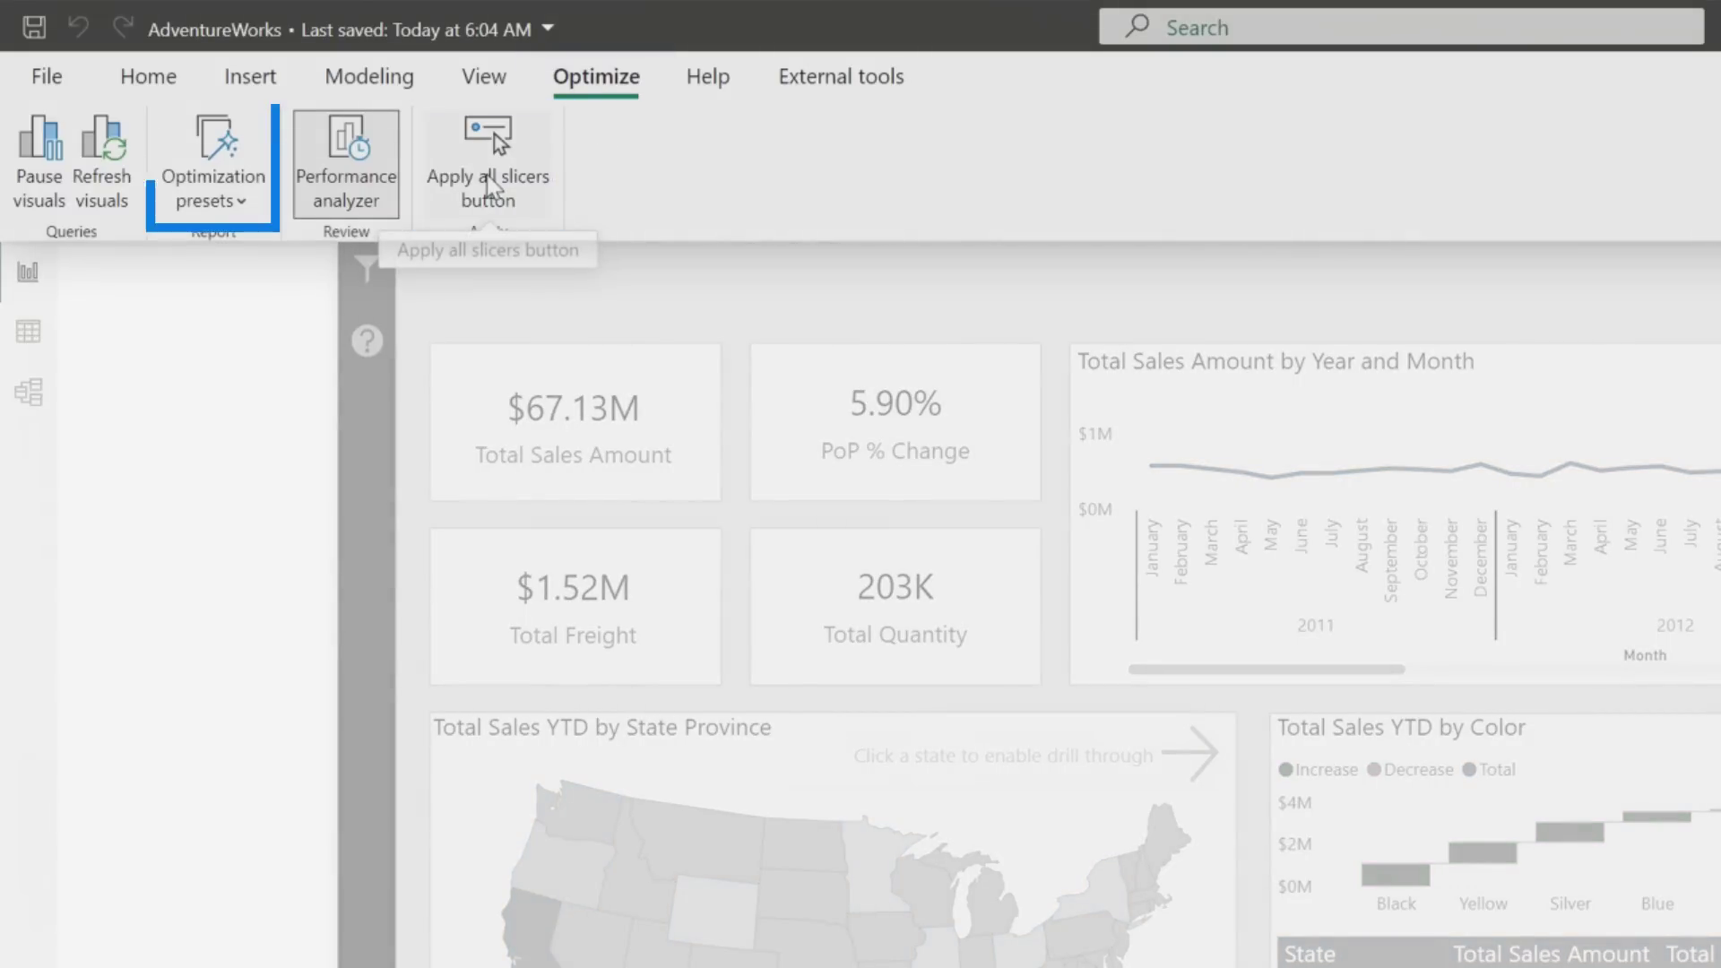
Step: Open the Optimization presets dropdown to review the available presets, then close it
click(235, 175)
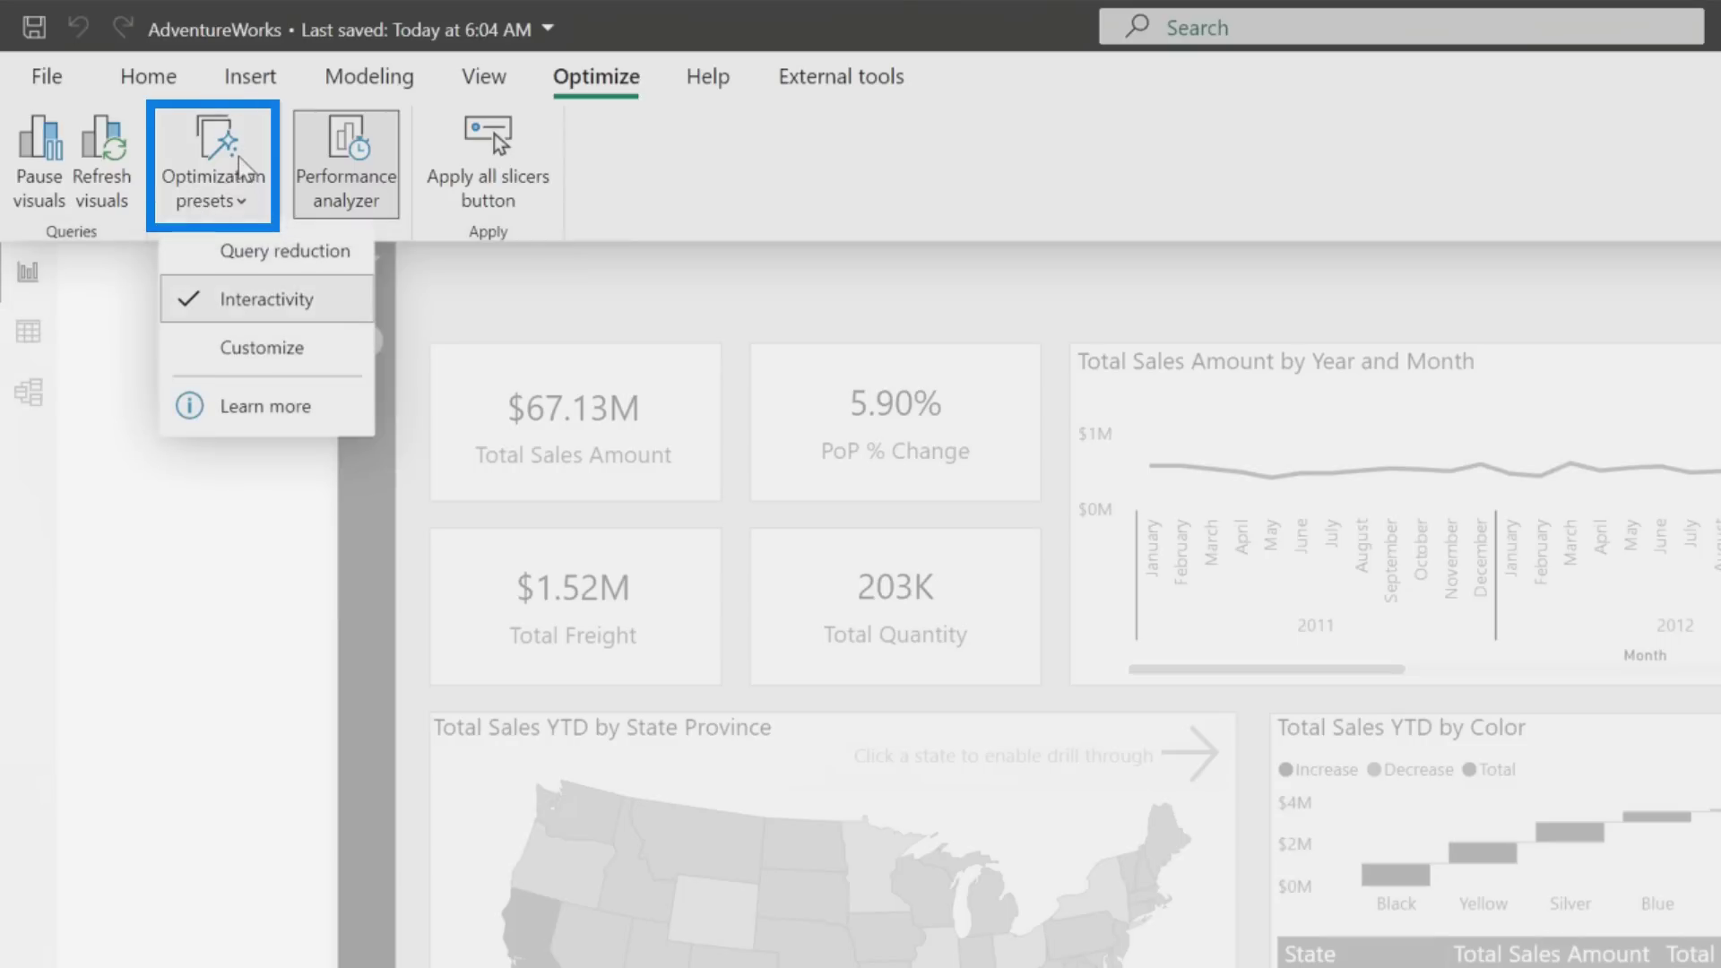
click(241, 186)
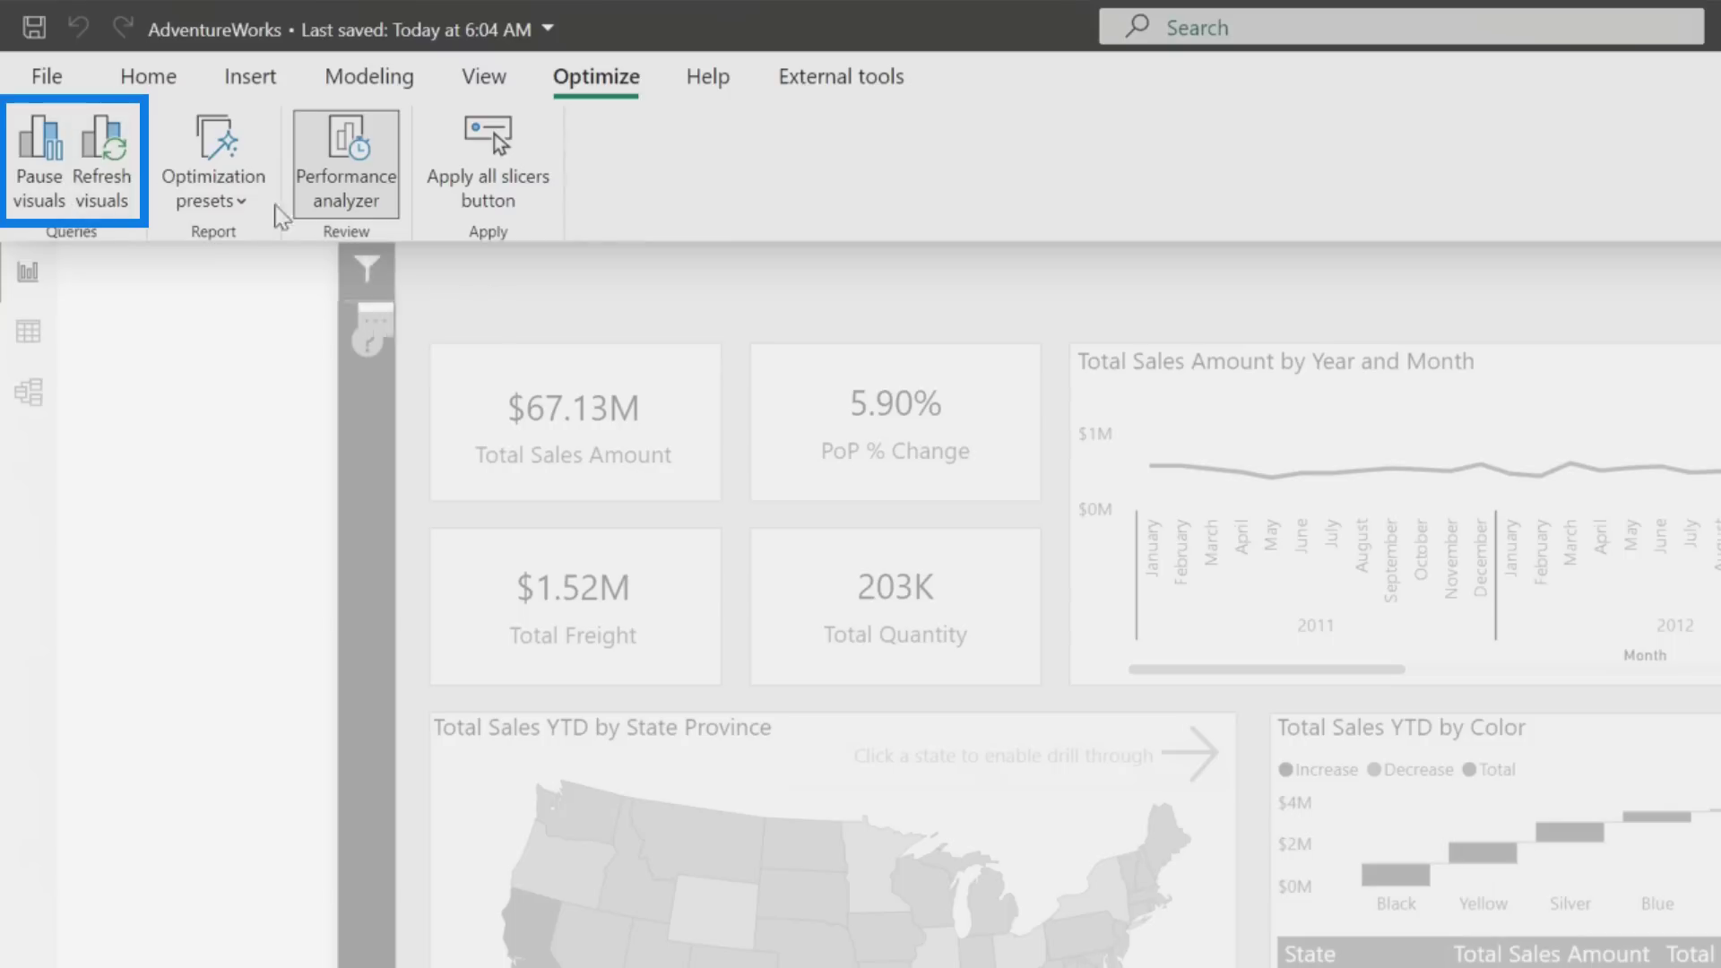